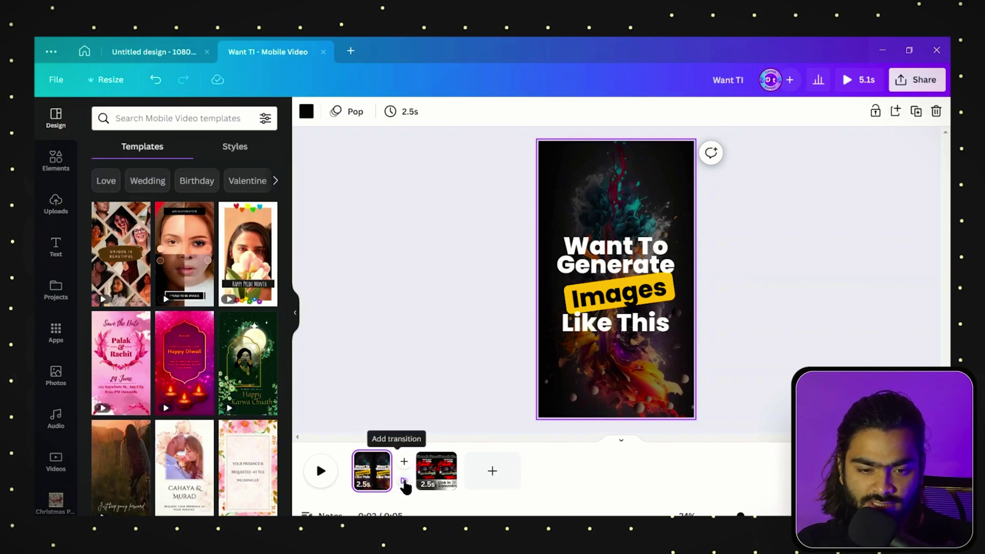
Add a Flow transition of about 0.6 seconds between the two pages.
{"action": "left_click", "coordinate": [403, 481]}
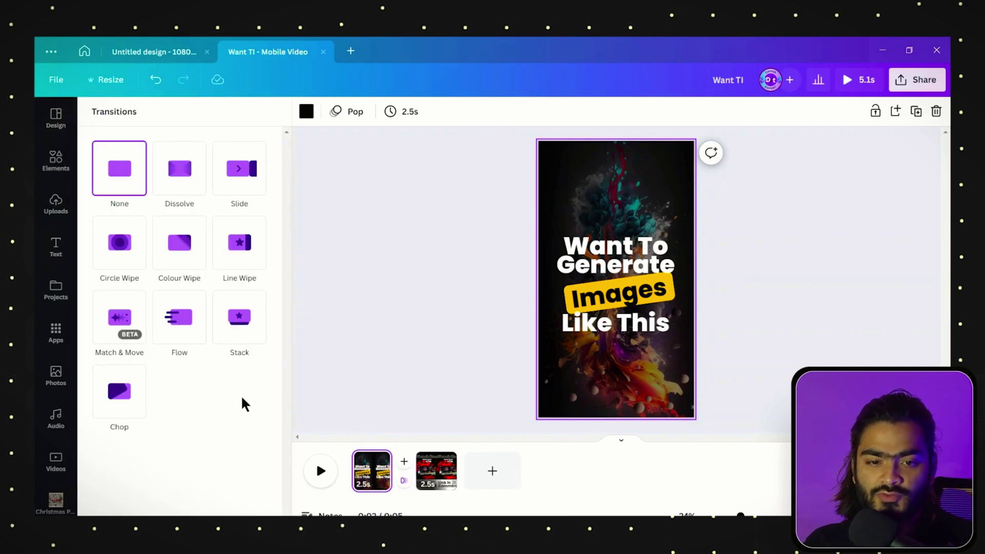
{"action": "left_click", "coordinate": [188, 322]}
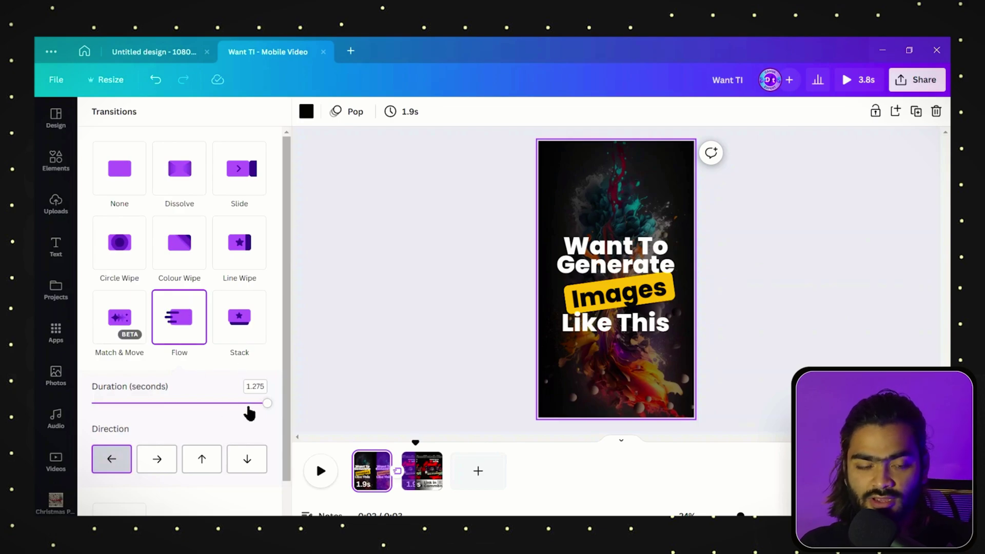
{"action": "left_click_drag", "start_coordinate": [267, 404], "coordinate": [166, 404]}
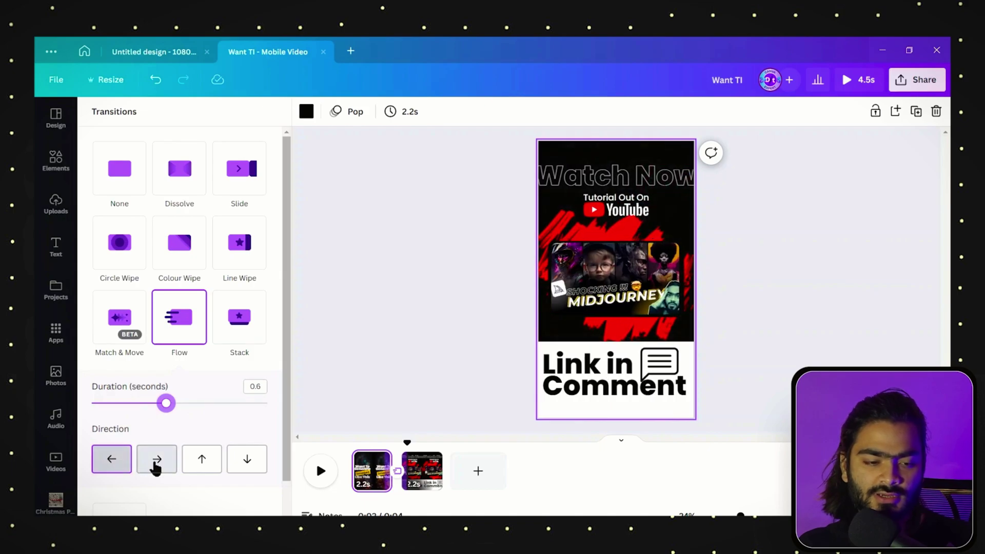
Rewind the timeline and play the video to preview the Flow transition.
{"action": "left_click", "coordinate": [345, 312]}
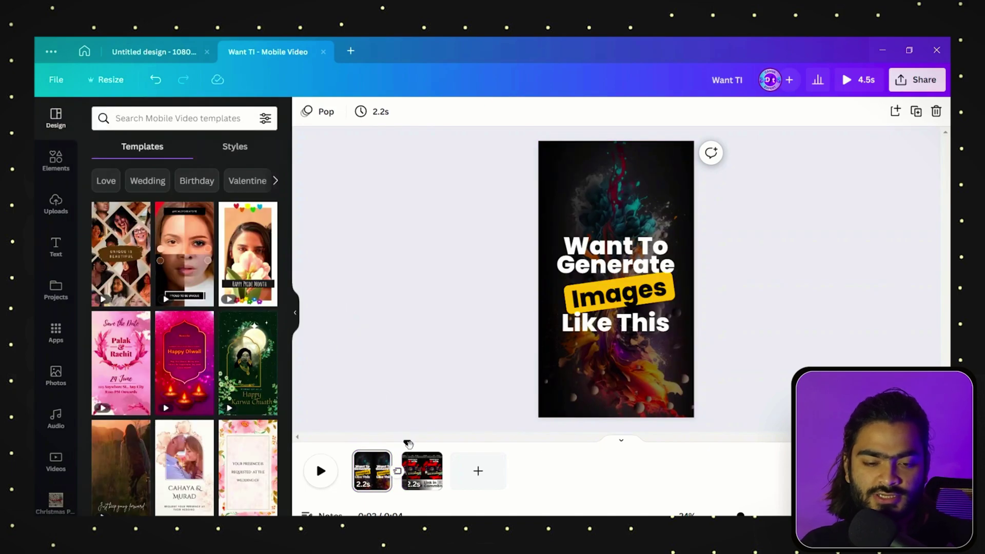
{"action": "left_click_drag", "start_coordinate": [373, 446], "coordinate": [352, 443]}
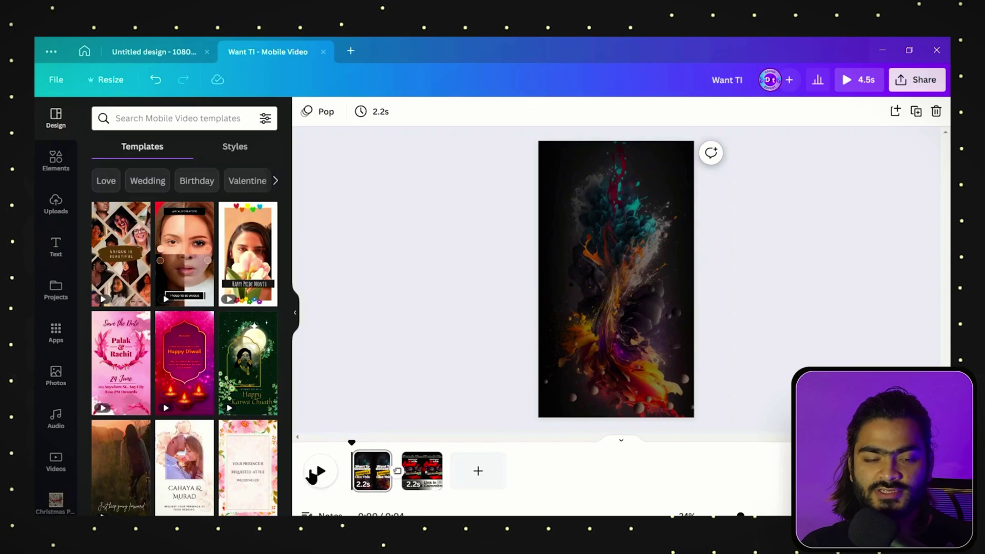
{"action": "left_click", "coordinate": [322, 472]}
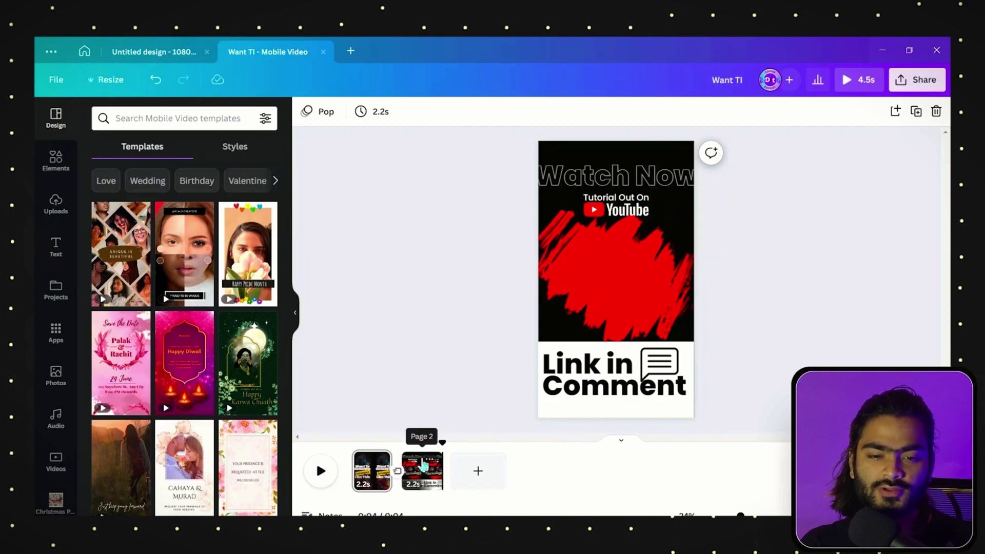
{"action": "left_click_drag", "start_coordinate": [443, 442], "coordinate": [378, 445]}
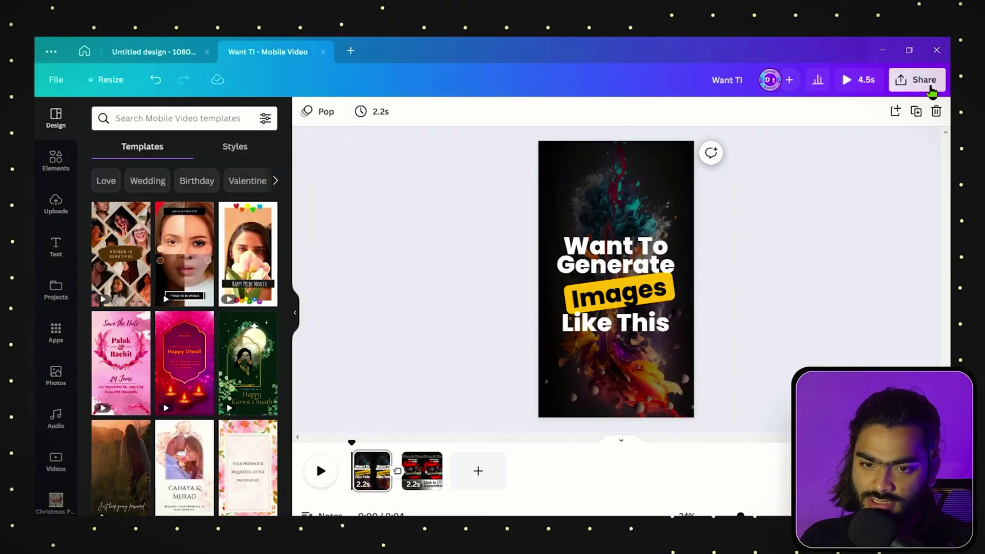
Download the two-page video as an MP4 at 4K (UHD) quality with all pages.
{"action": "left_click", "coordinate": [931, 84]}
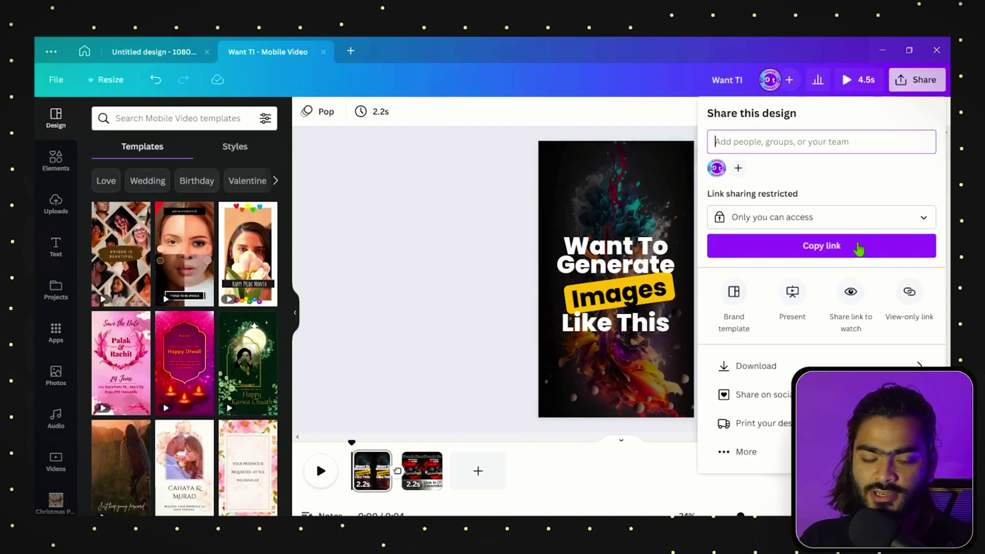
{"action": "left_click", "coordinate": [756, 366]}
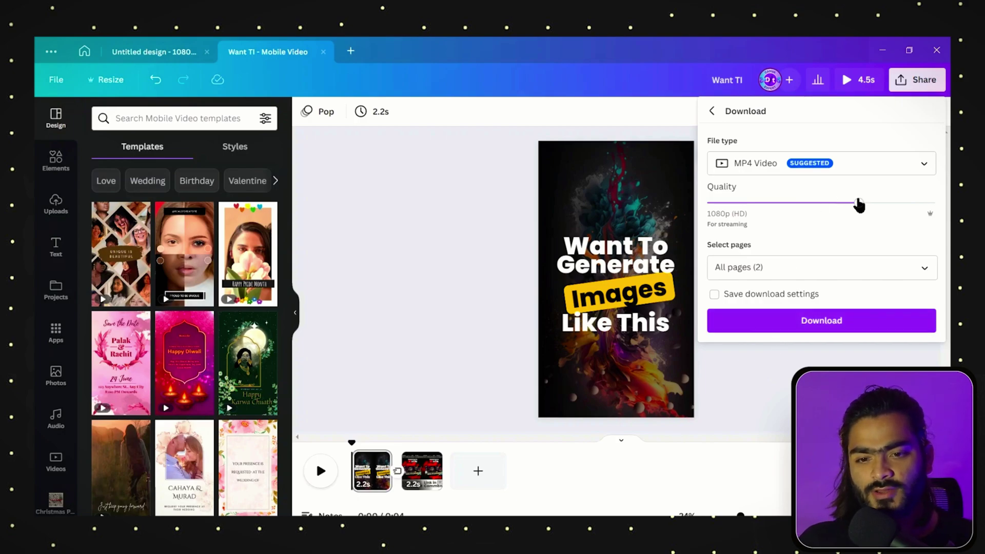
{"action": "left_click_drag", "start_coordinate": [859, 205], "coordinate": [935, 204]}
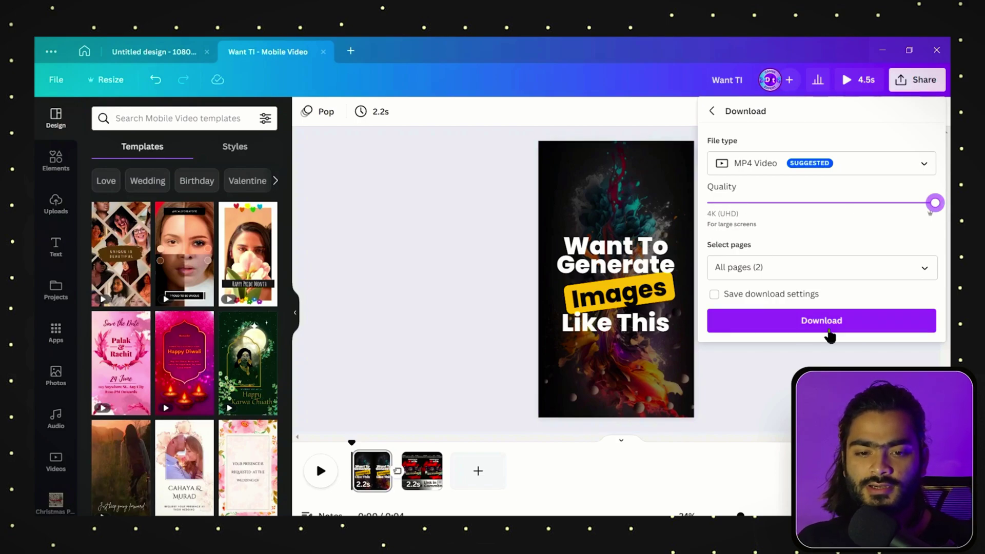
{"action": "left_click", "coordinate": [811, 266]}
{"action": "left_click", "coordinate": [821, 231]}
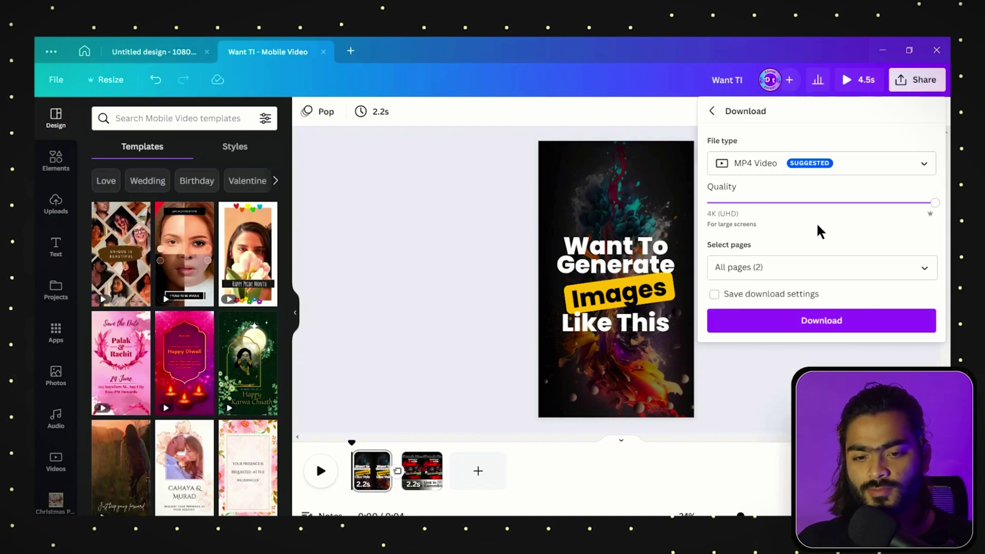
{"action": "left_click", "coordinate": [802, 322]}
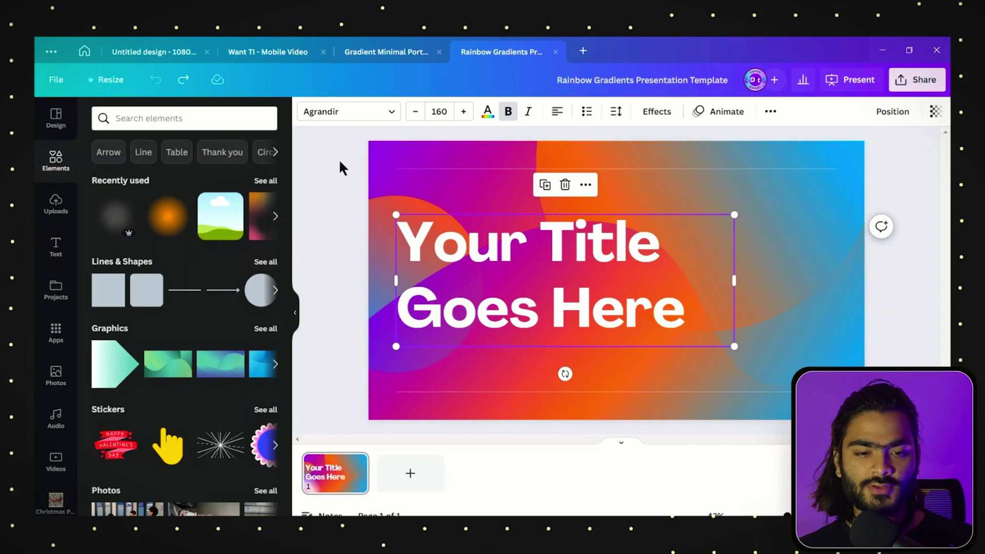
Select the title and then the gradient background image on the Rainbow Gradients slide.
{"action": "left_click", "coordinate": [341, 212]}
{"action": "left_click", "coordinate": [519, 246]}
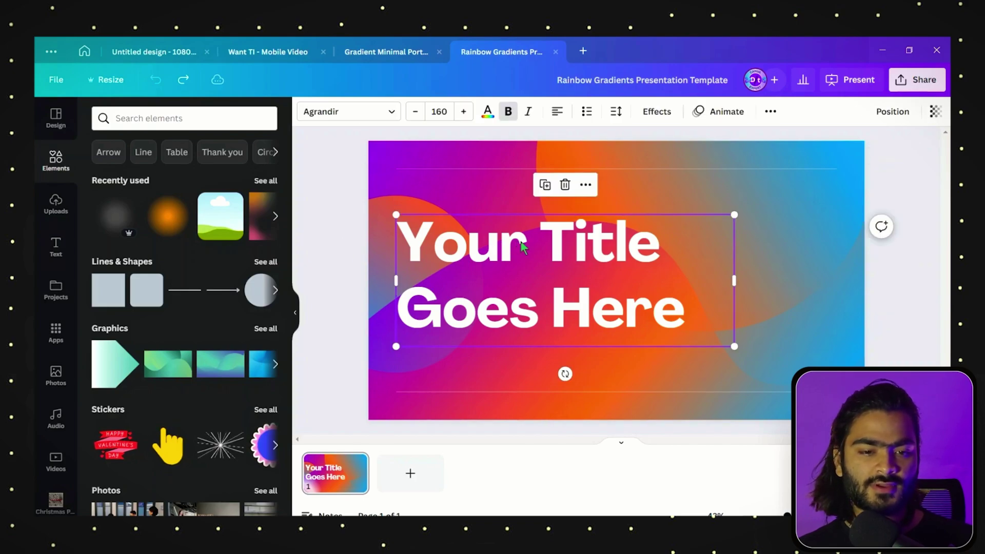
{"action": "left_click", "coordinate": [359, 180]}
{"action": "left_click", "coordinate": [381, 161]}
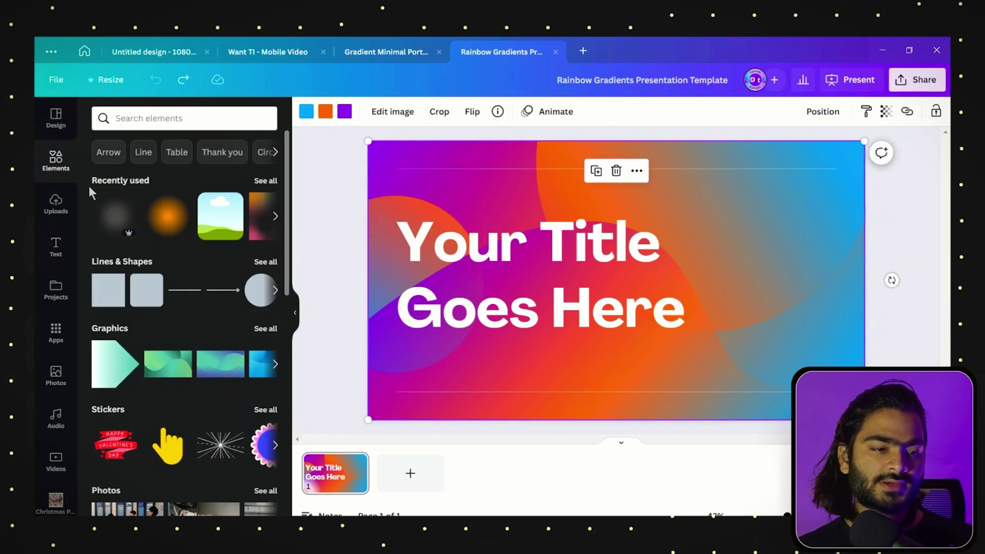
Apply the Visual recent design's style to the slide after briefly trying Want To Generate.
{"action": "left_click", "coordinate": [55, 119]}
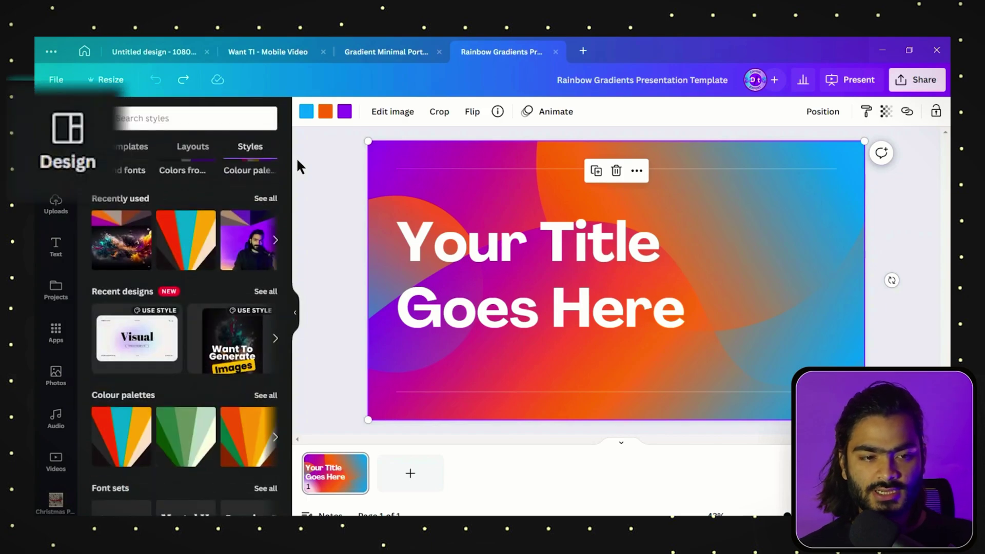
{"action": "left_click", "coordinate": [212, 148]}
{"action": "left_click", "coordinate": [248, 146]}
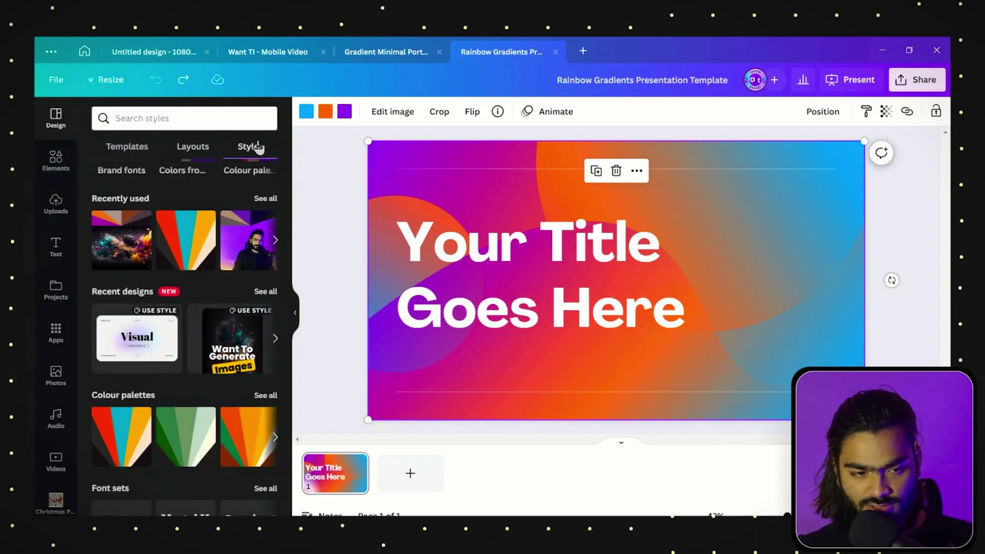
{"action": "mouse_move", "coordinate": [144, 343]}
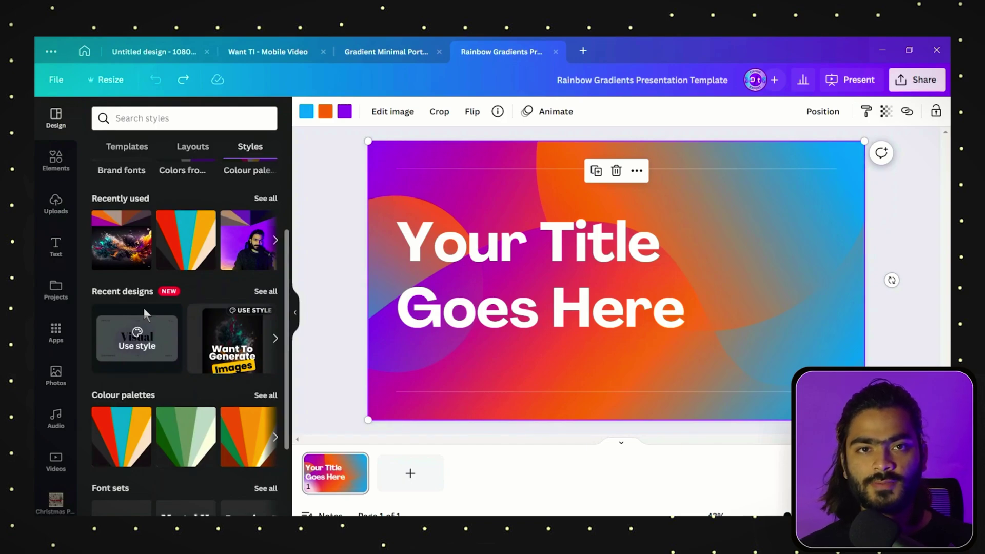
{"action": "left_click", "coordinate": [148, 340]}
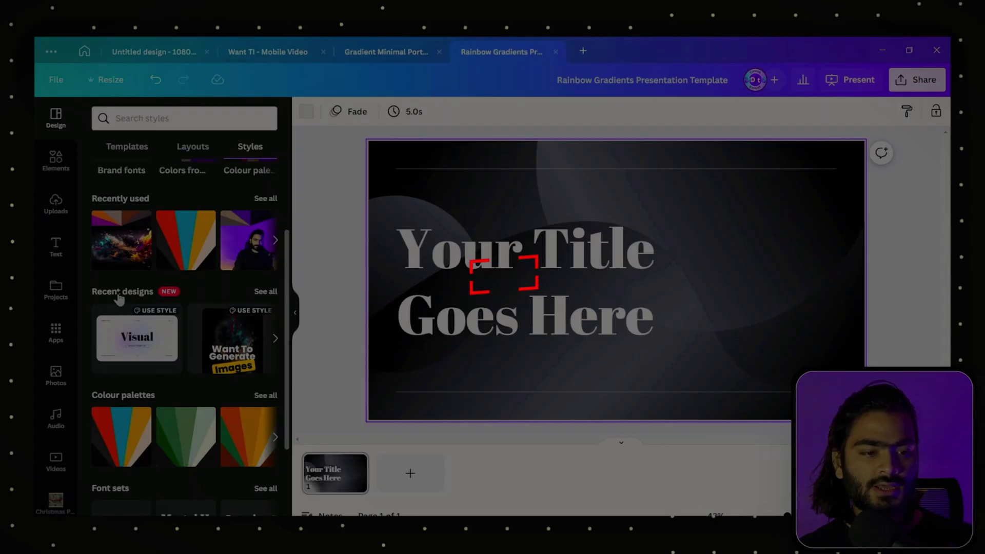
{"action": "left_click", "coordinate": [231, 350]}
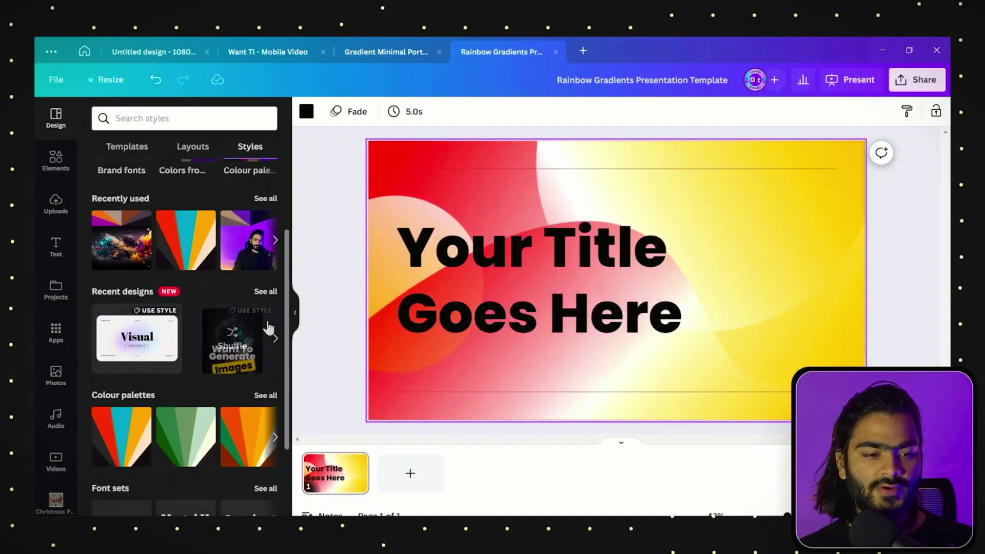
{"action": "left_click", "coordinate": [172, 343]}
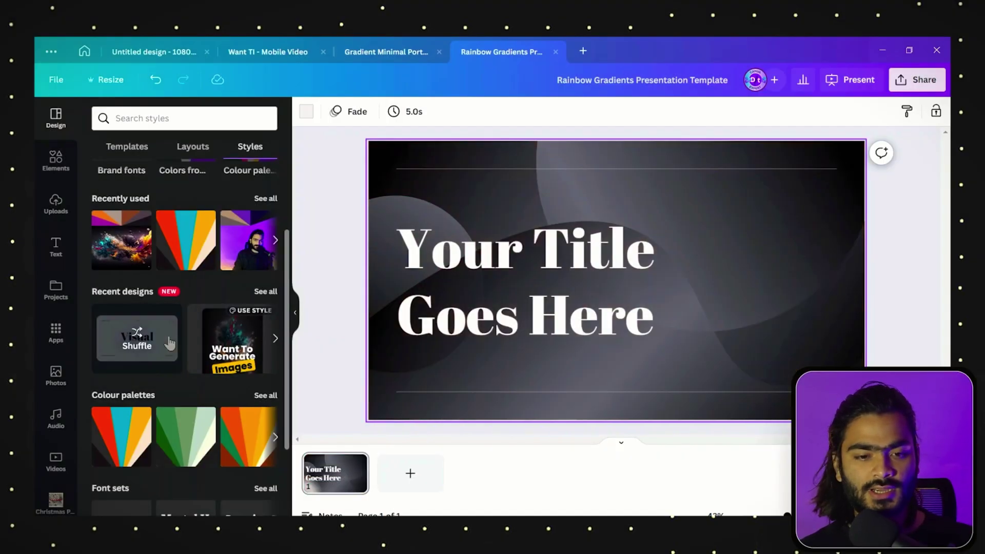
Move the white serif title right and slightly down on the slide.
{"action": "left_click", "coordinate": [486, 258]}
{"action": "left_click_drag", "start_coordinate": [486, 258], "coordinate": [533, 272]}
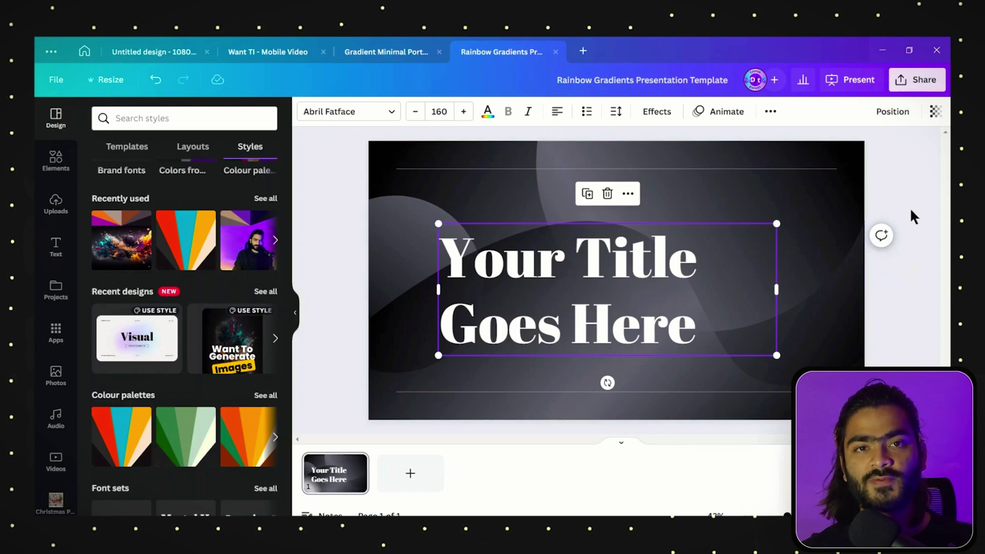
{"action": "left_click", "coordinate": [879, 208]}
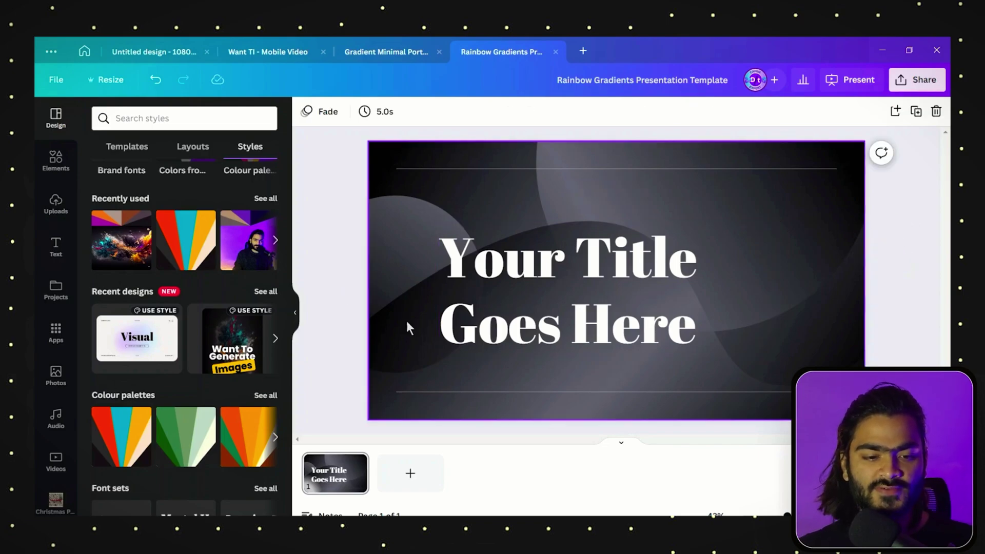
Switch to the untitled 1080 × 1350 px poster and select its page 1 image.
{"action": "left_click", "coordinate": [384, 54]}
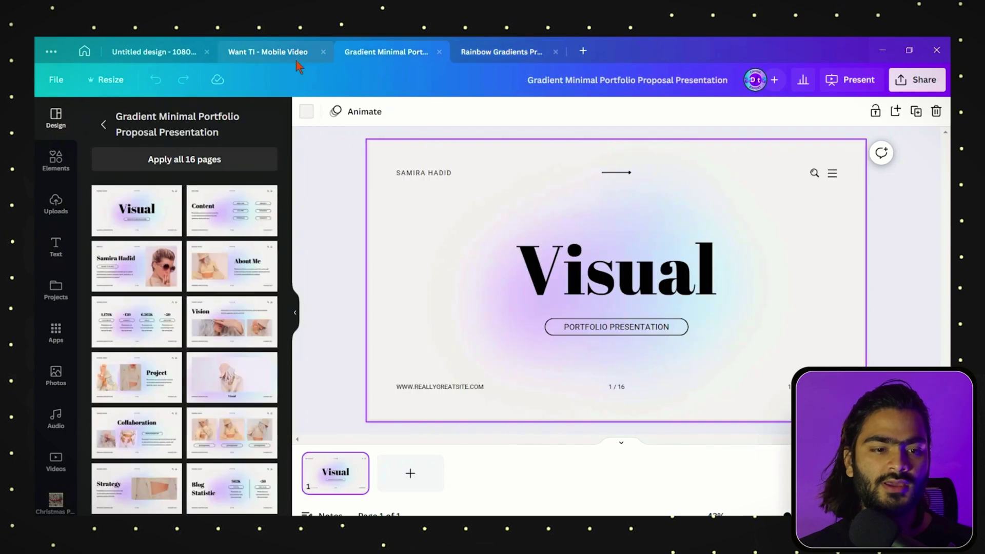
{"action": "left_click", "coordinate": [277, 53]}
{"action": "left_click", "coordinate": [166, 54]}
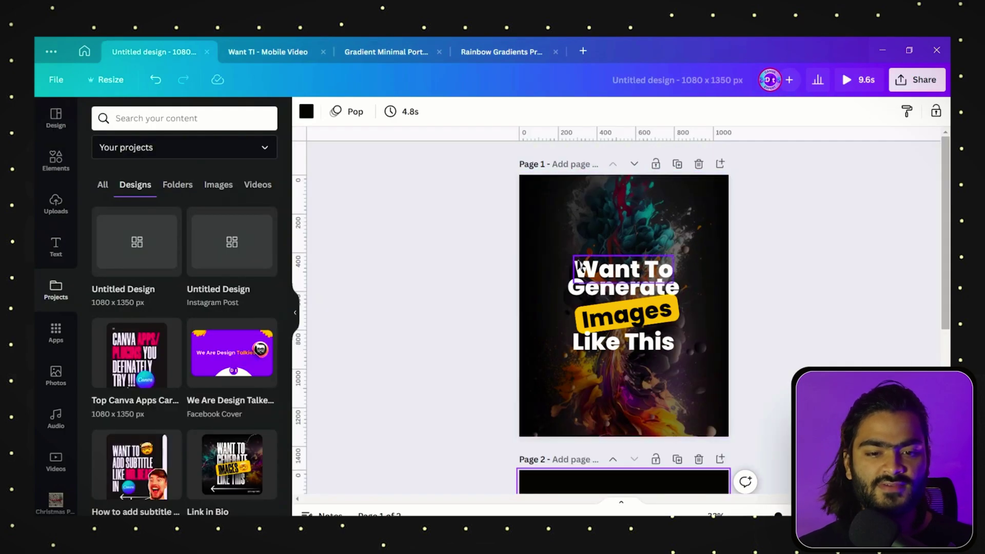
{"action": "scroll", "coordinate": [563, 262], "scroll_direction": "down", "scroll_amount": 3}
{"action": "scroll", "coordinate": [563, 258], "scroll_direction": "up", "scroll_amount": 2}
{"action": "scroll", "coordinate": [562, 258], "scroll_direction": "up", "scroll_amount": 1}
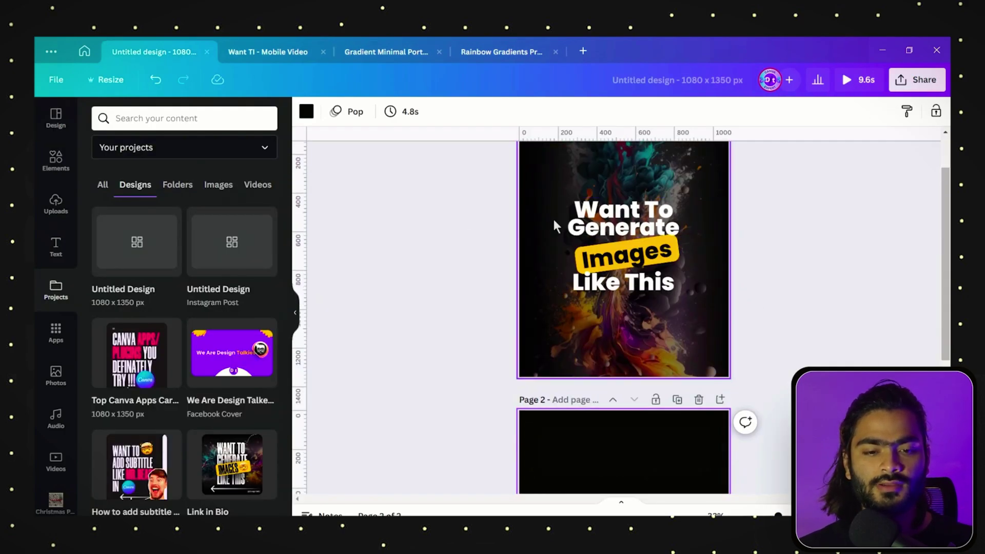
{"action": "left_click", "coordinate": [522, 193]}
{"action": "scroll", "coordinate": [535, 212], "scroll_direction": "up", "scroll_amount": 2}
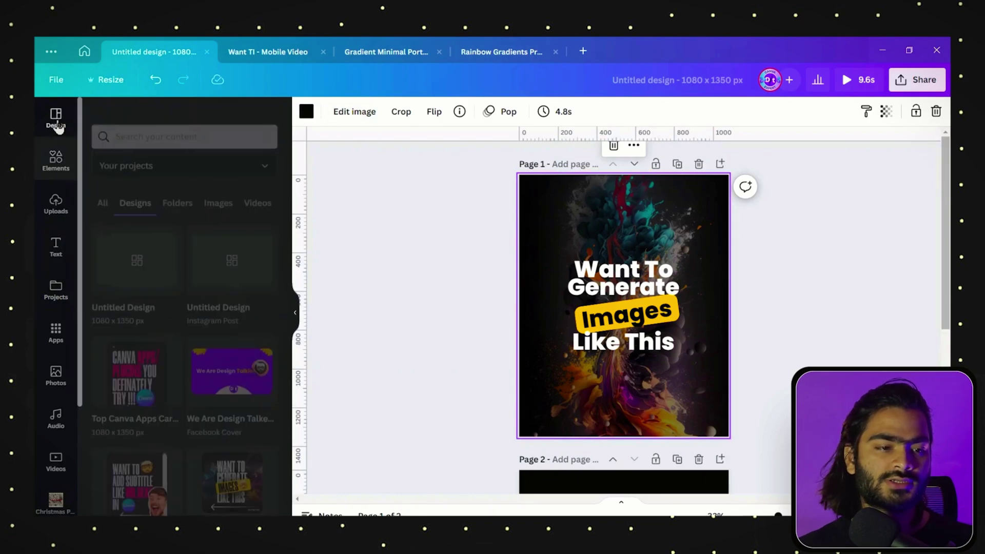
{"action": "scroll", "coordinate": [201, 336], "scroll_direction": "down", "scroll_amount": 3}
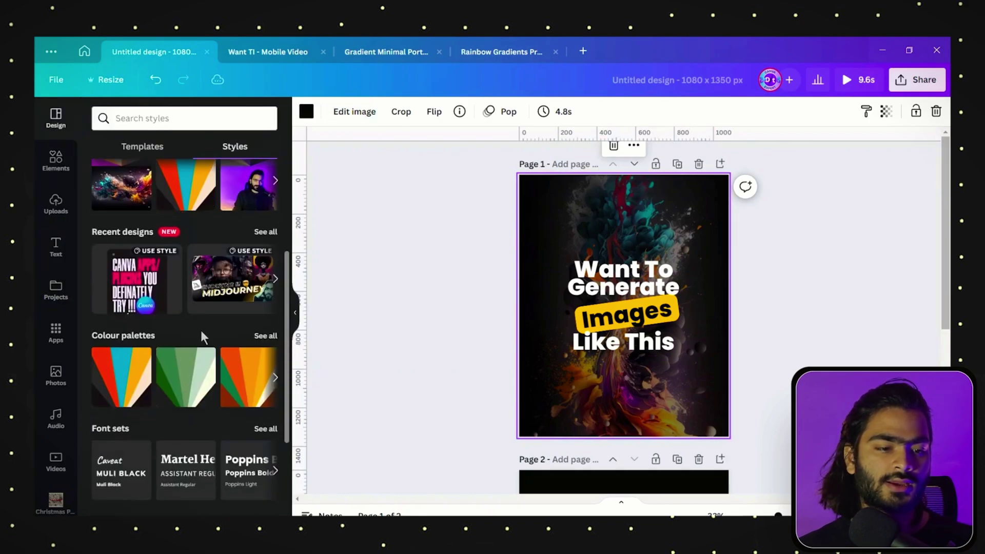
Apply the MIDJOURNEY design's style to the poster and inspect the WANT TO and IMAGES text.
{"action": "mouse_move", "coordinate": [233, 300]}
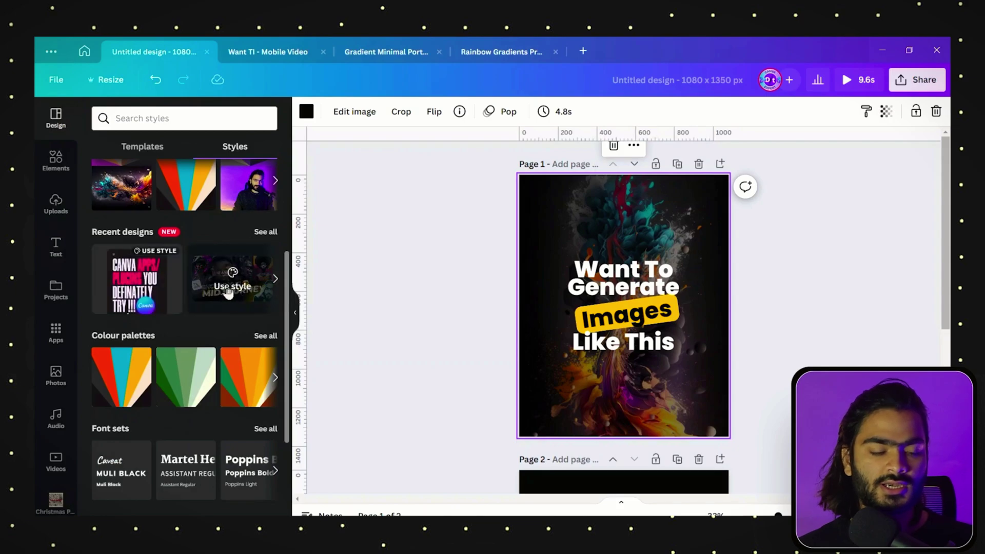
{"action": "left_click", "coordinate": [232, 286]}
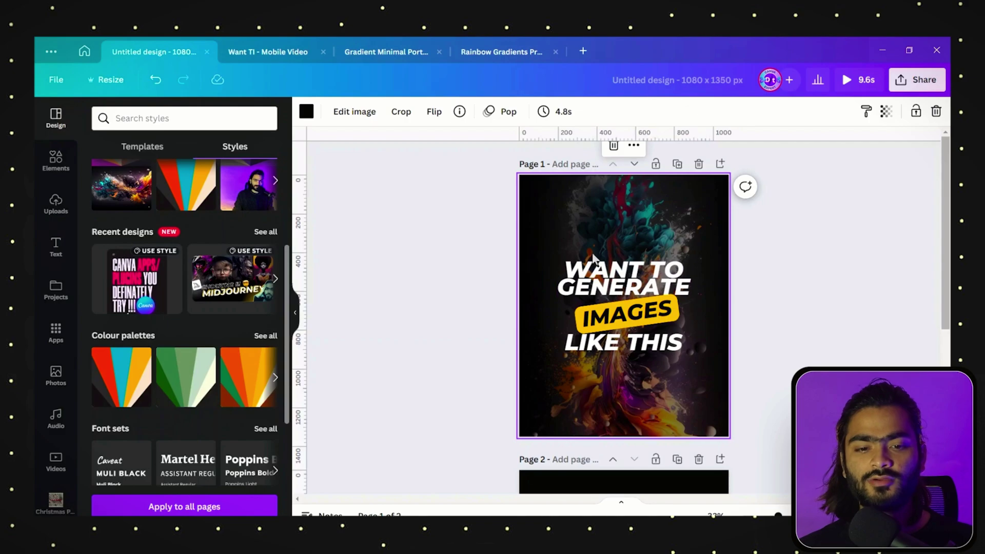
{"action": "left_click", "coordinate": [608, 256]}
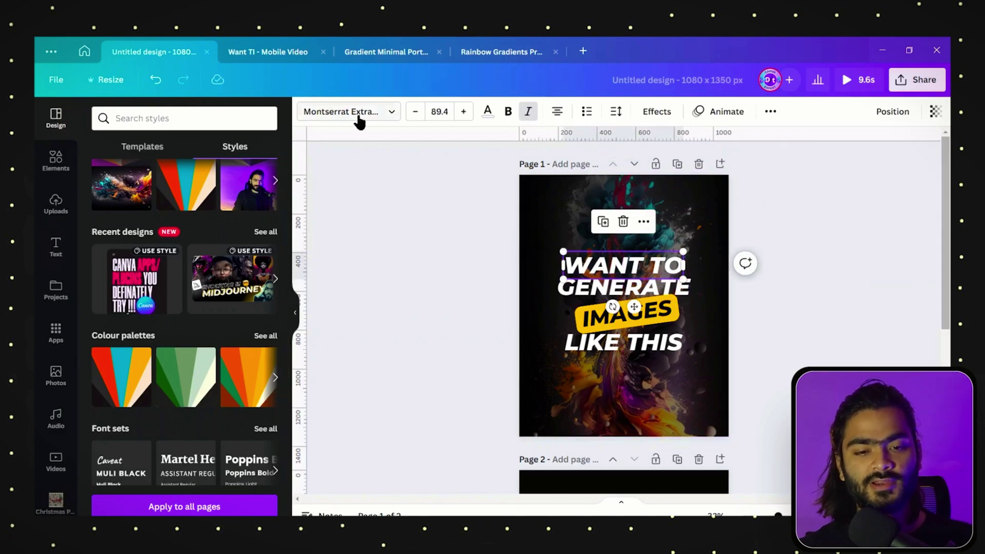
{"action": "left_click", "coordinate": [673, 320]}
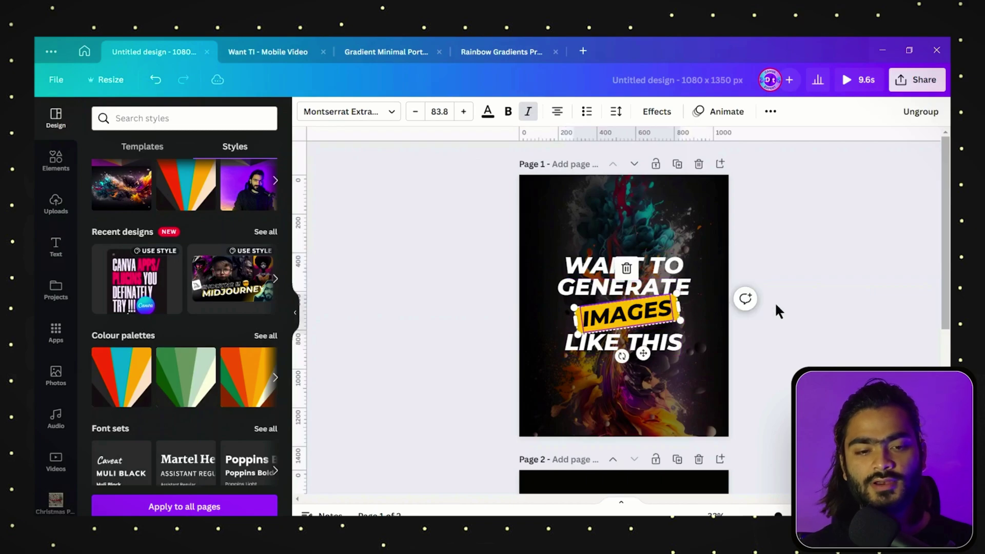
{"action": "left_click", "coordinate": [775, 310]}
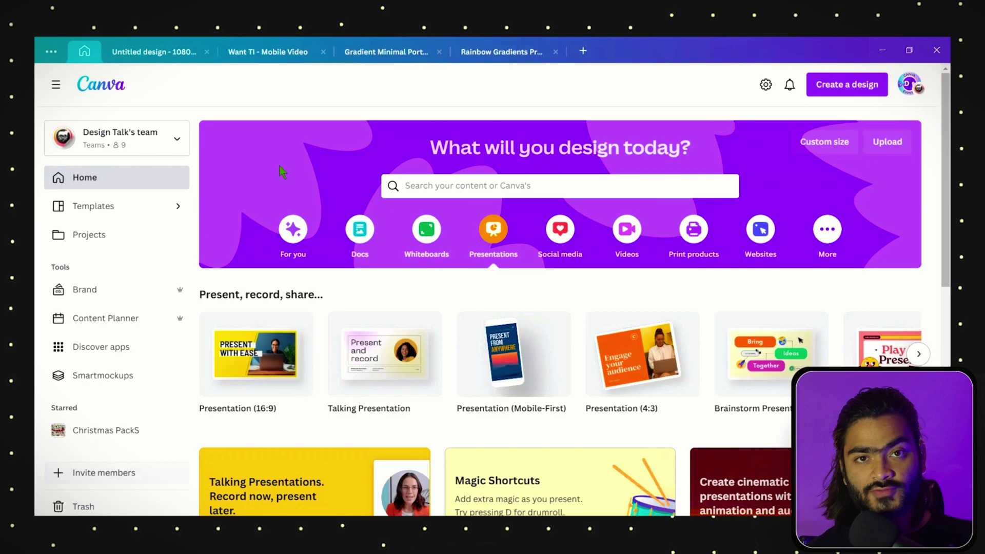
Browse Doc templates and customise the Social Media Strategy Doc in Black Yellow Classic Professional Style.
{"action": "left_click", "coordinate": [354, 234]}
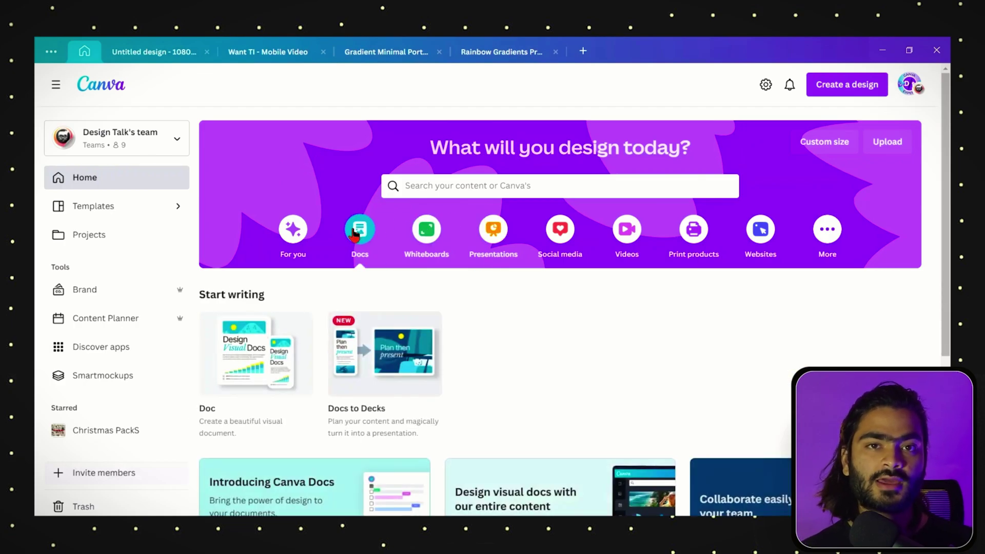
{"action": "mouse_move", "coordinate": [251, 354]}
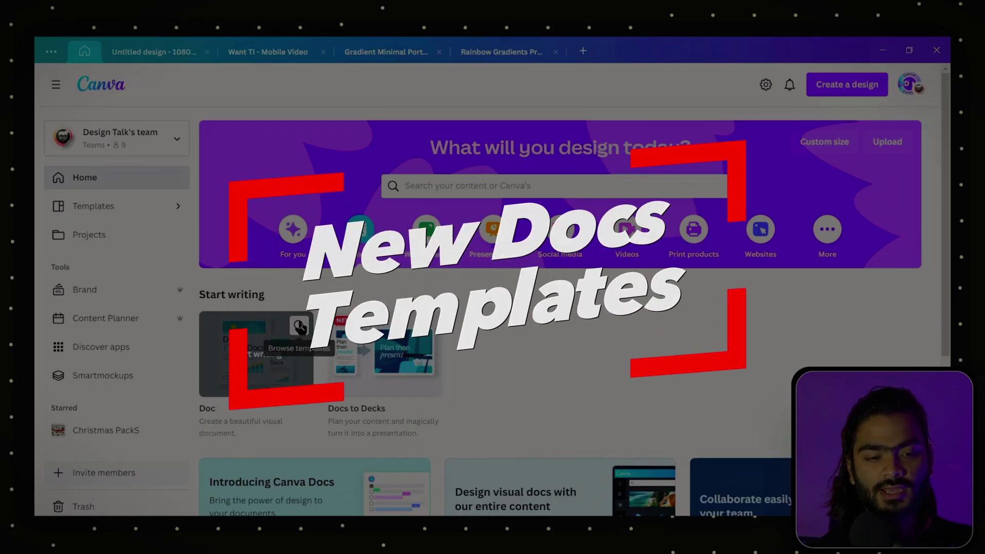
{"action": "left_click", "coordinate": [300, 326]}
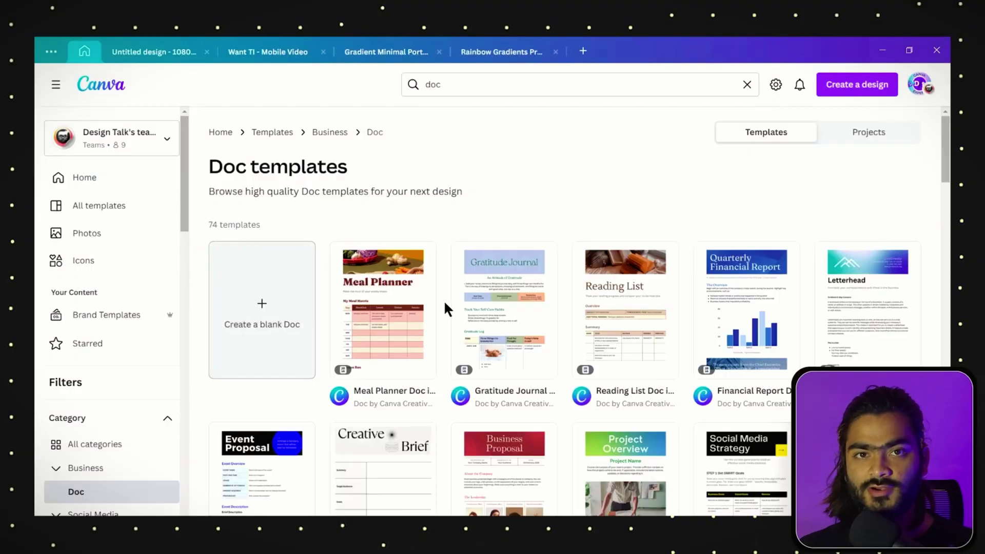
{"action": "mouse_move", "coordinate": [430, 305]}
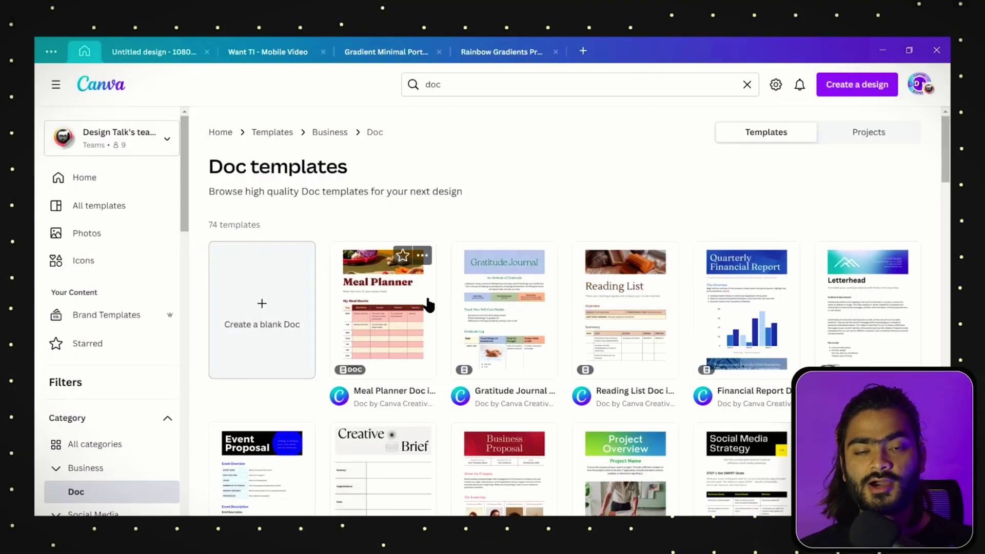
{"action": "scroll", "coordinate": [564, 311], "scroll_direction": "down", "scroll_amount": 5}
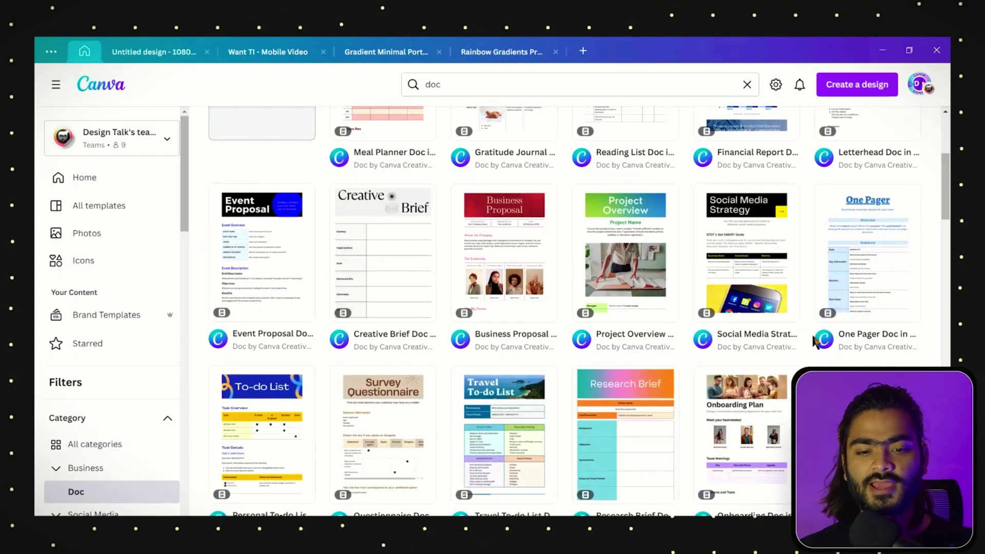
{"action": "scroll", "coordinate": [579, 277], "scroll_direction": "up", "scroll_amount": 5}
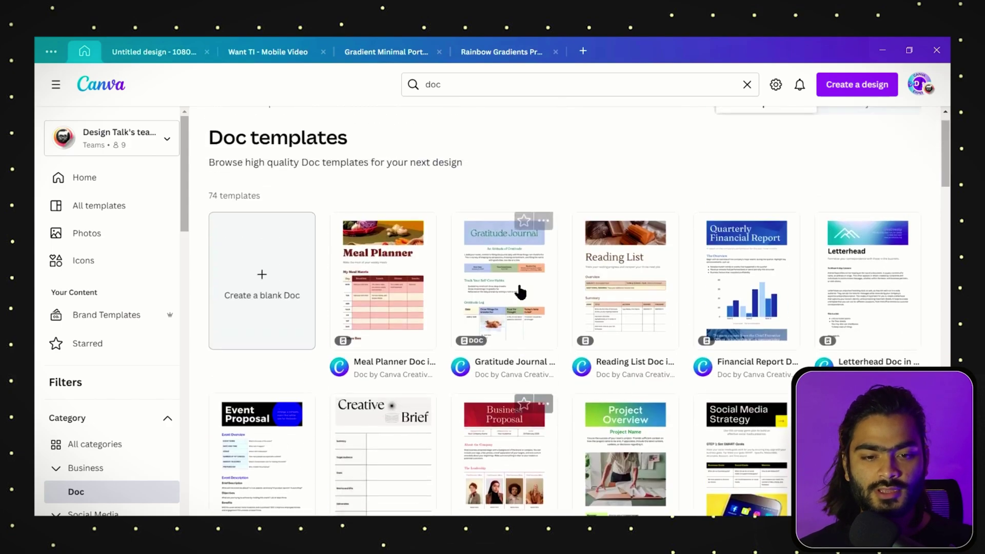
{"action": "scroll", "coordinate": [579, 274], "scroll_direction": "down", "scroll_amount": 6}
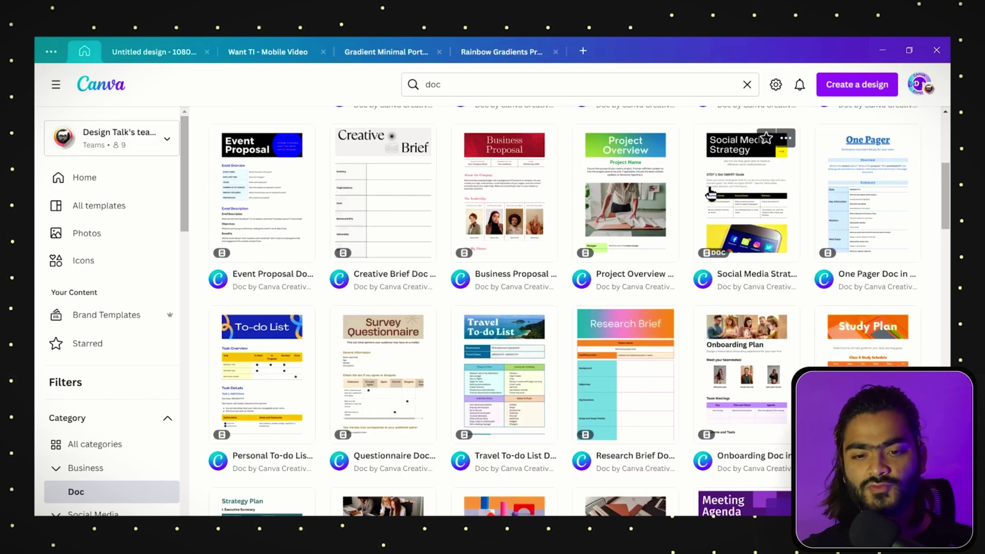
{"action": "left_click", "coordinate": [731, 197]}
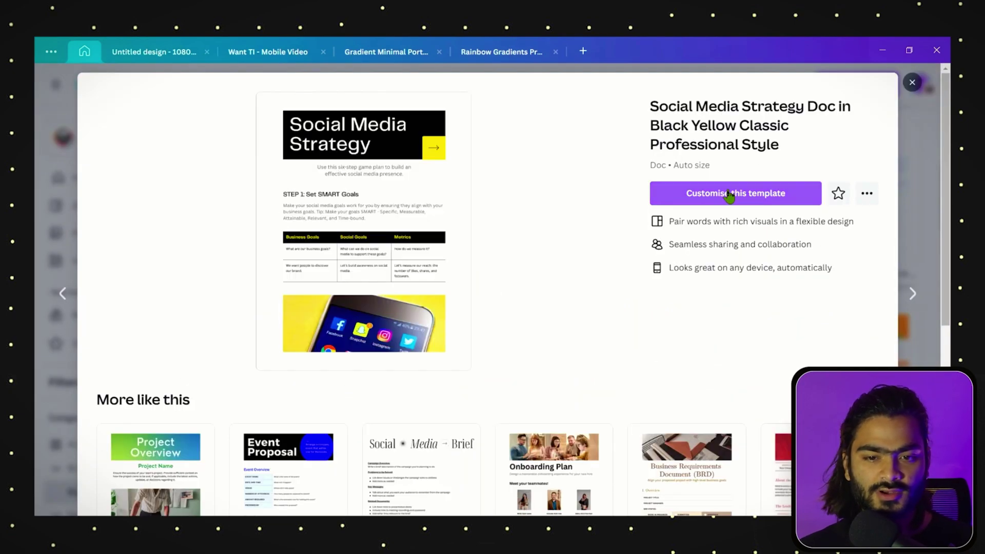
{"action": "left_click", "coordinate": [728, 195]}
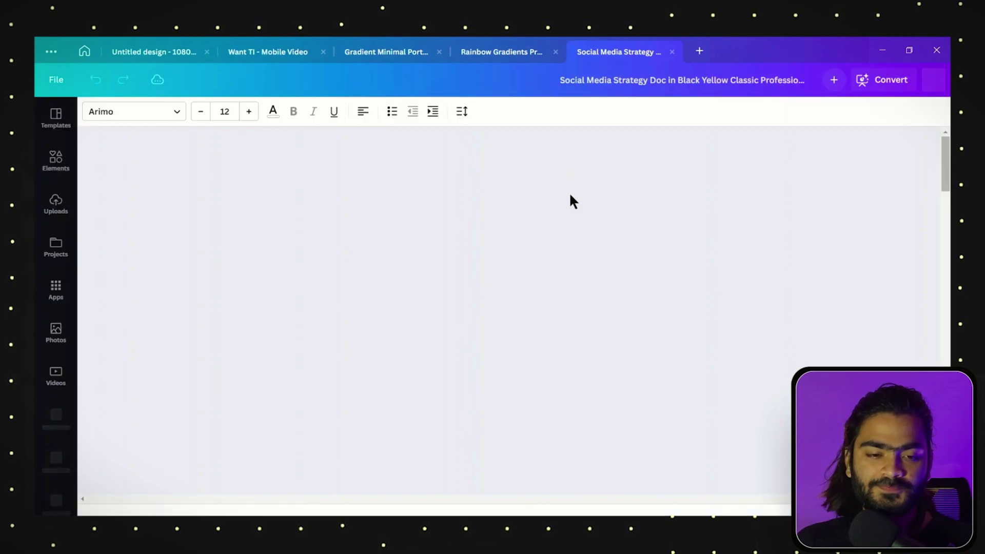
{"action": "left_click", "coordinate": [501, 226]}
{"action": "scroll", "coordinate": [489, 295], "scroll_direction": "down", "scroll_amount": 4}
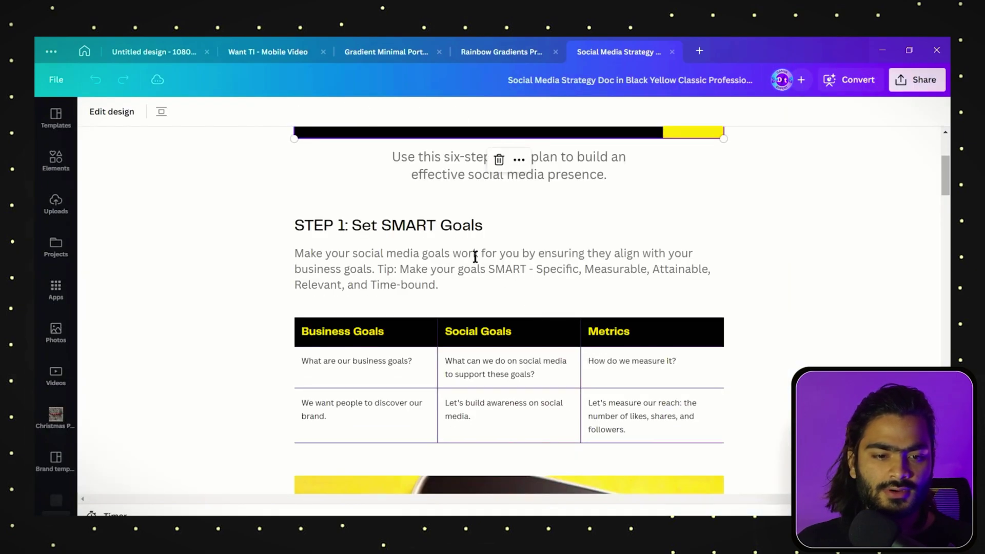
{"action": "left_click", "coordinate": [473, 254]}
{"action": "scroll", "coordinate": [473, 254], "scroll_direction": "down", "scroll_amount": 2}
{"action": "scroll", "coordinate": [474, 253], "scroll_direction": "down", "scroll_amount": 4}
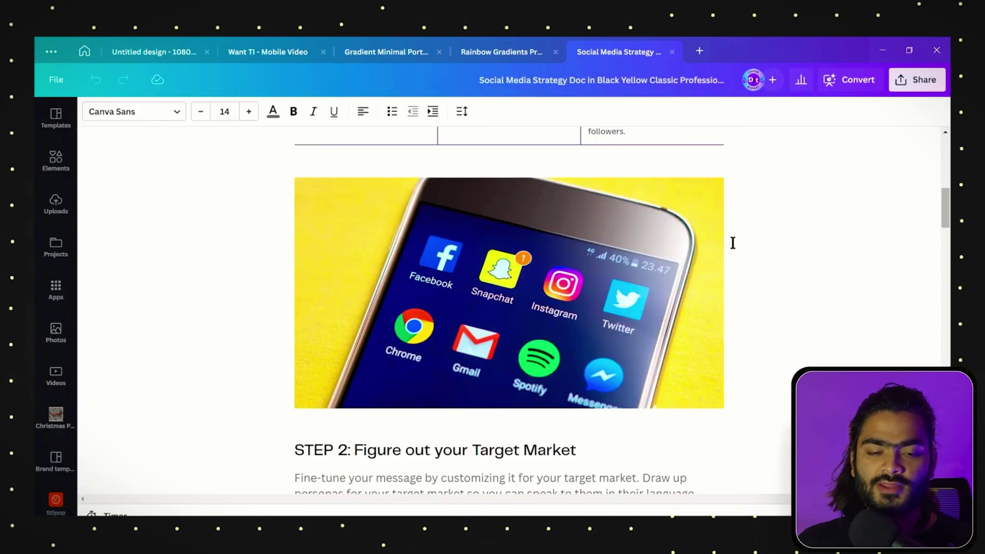
{"action": "scroll", "coordinate": [531, 286], "scroll_direction": "up", "scroll_amount": 5}
{"action": "scroll", "coordinate": [595, 277], "scroll_direction": "down", "scroll_amount": 10}
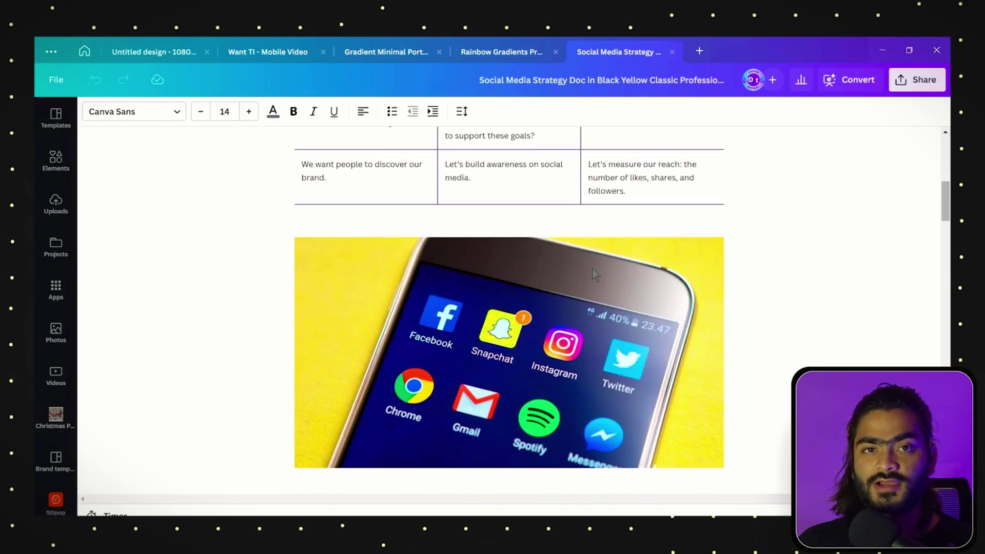
{"action": "scroll", "coordinate": [474, 354], "scroll_direction": "down", "scroll_amount": 15}
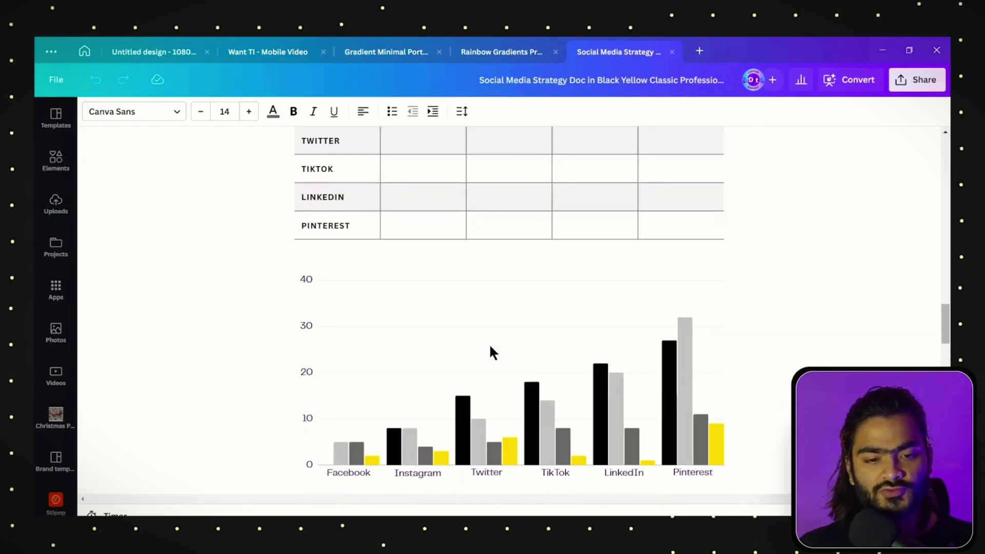
{"action": "scroll", "coordinate": [505, 343], "scroll_direction": "up", "scroll_amount": 7}
{"action": "left_click", "coordinate": [517, 281]}
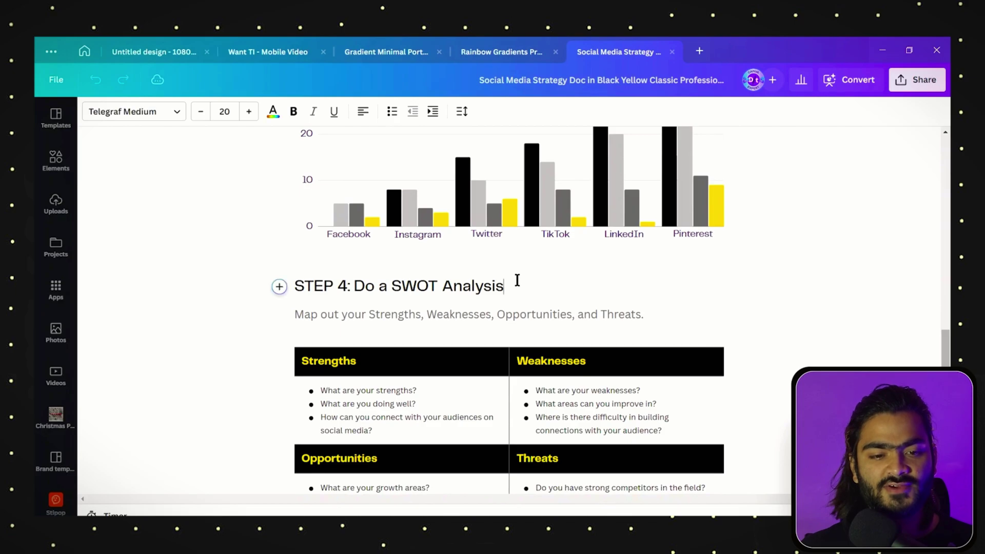
{"action": "key", "text": "Return"}
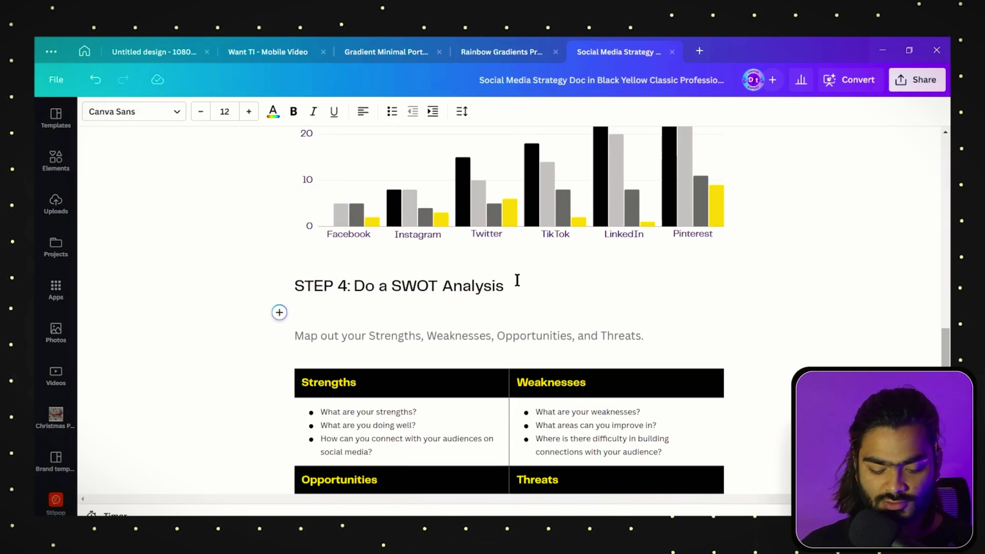
{"action": "type", "text": "/"}
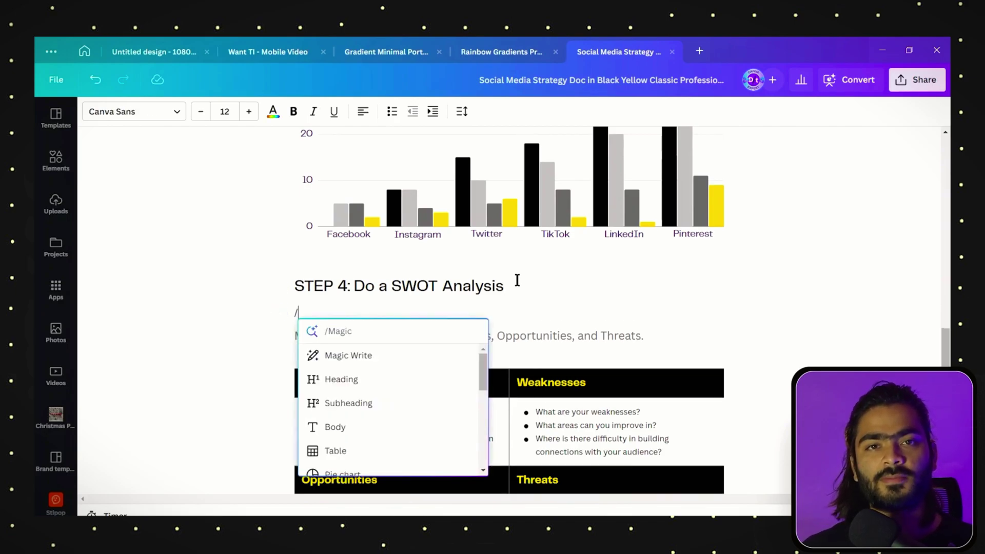
{"action": "key", "text": "Down"}
{"action": "key", "text": "Escape"}
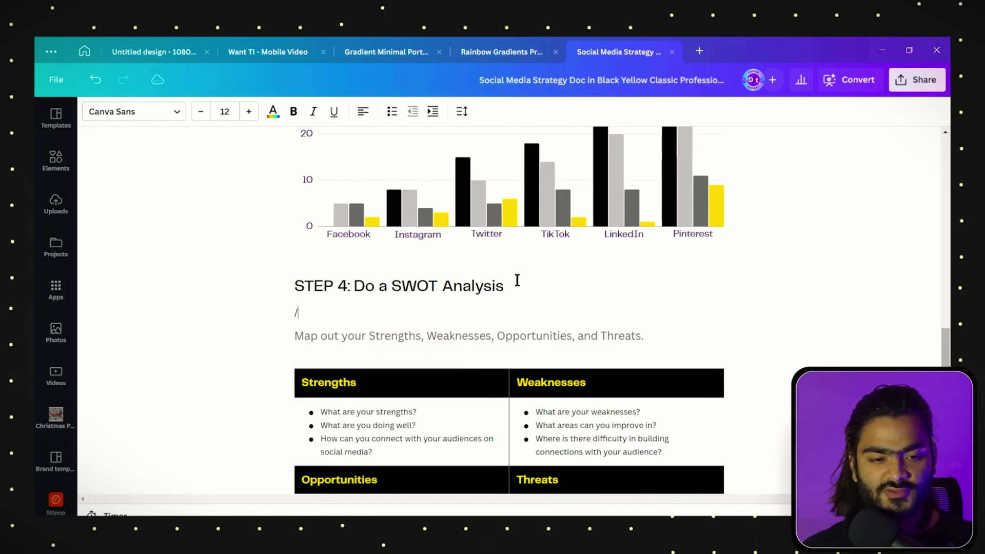
{"action": "key", "text": "BackSpace"}
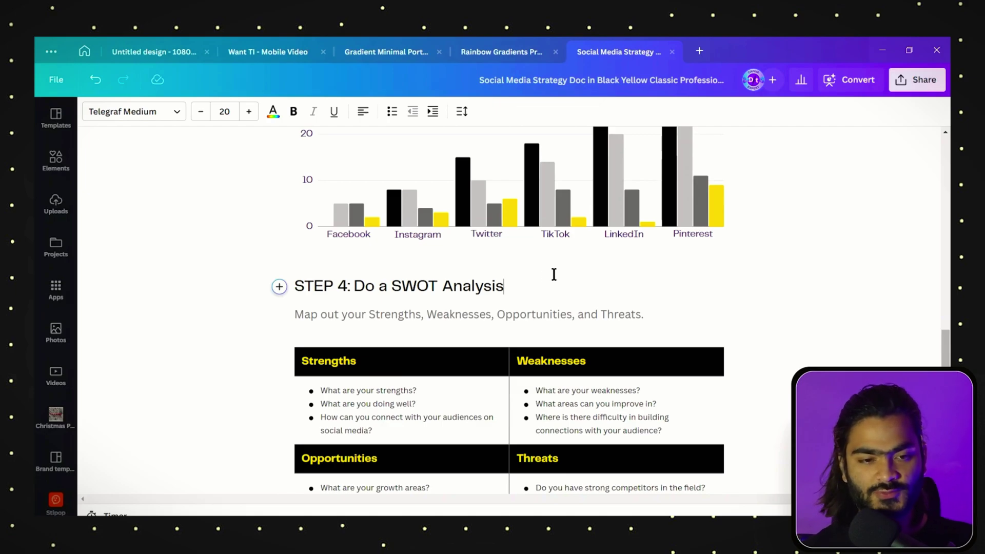
Close the template preview and get back to the untitled 1080 × 1350 design's black Page 2.
{"action": "scroll", "coordinate": [555, 274], "scroll_direction": "up", "scroll_amount": 8}
{"action": "left_click", "coordinate": [84, 51]}
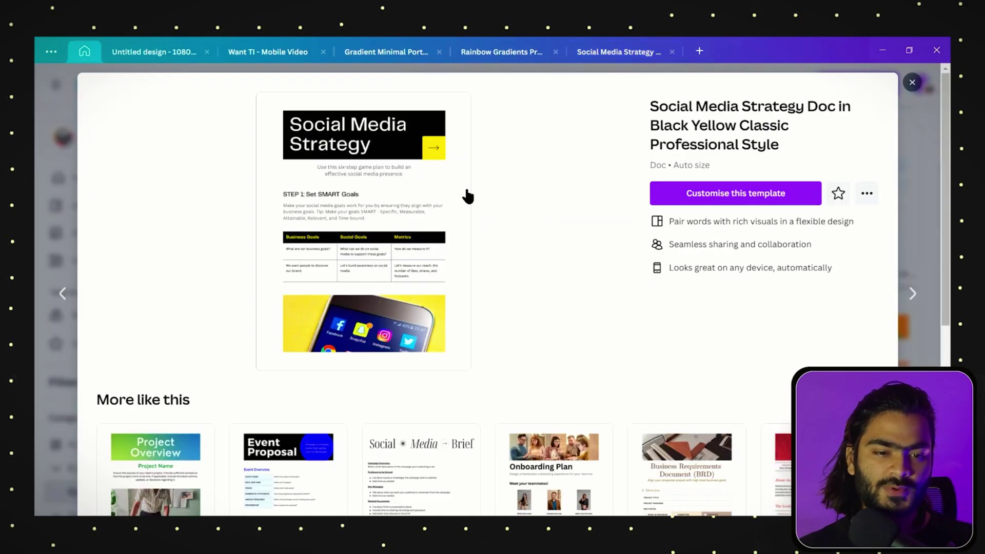
{"action": "scroll", "coordinate": [483, 347], "scroll_direction": "down", "scroll_amount": 10}
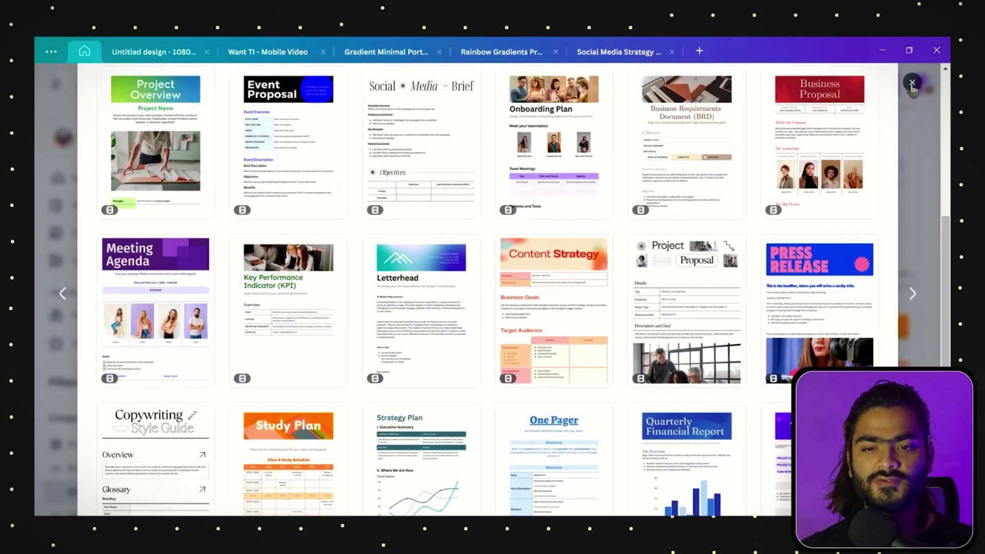
{"action": "key", "text": "Escape"}
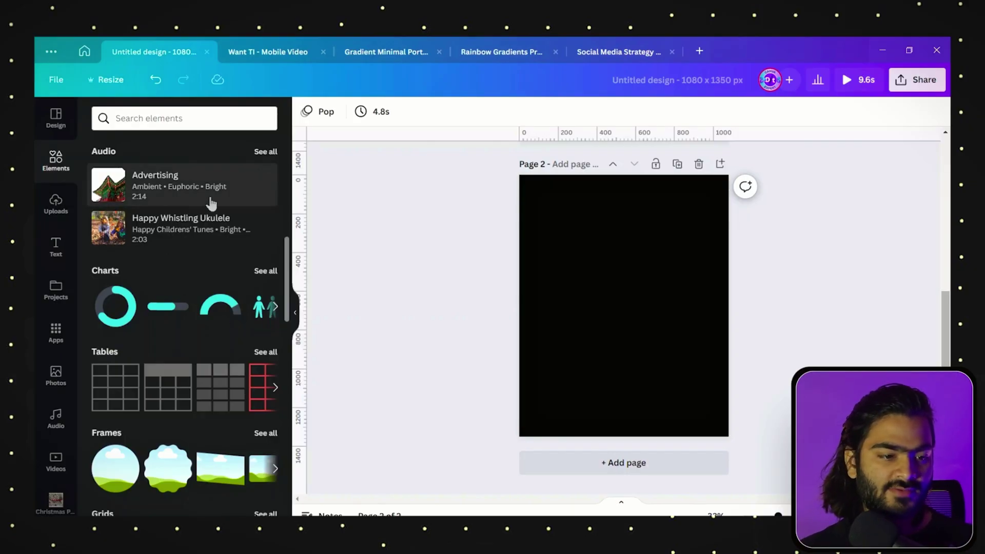
Open Text to Image with the koi prompt, trying the Photo style and Square/Landscape ratios.
{"action": "scroll", "coordinate": [35, 268], "scroll_direction": "down", "scroll_amount": 3}
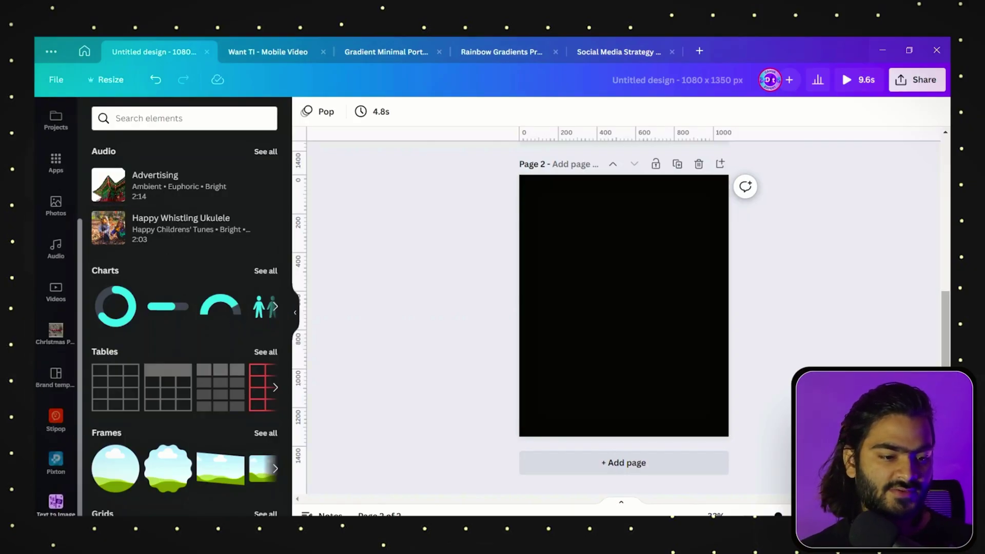
{"action": "left_click", "coordinate": [56, 502]}
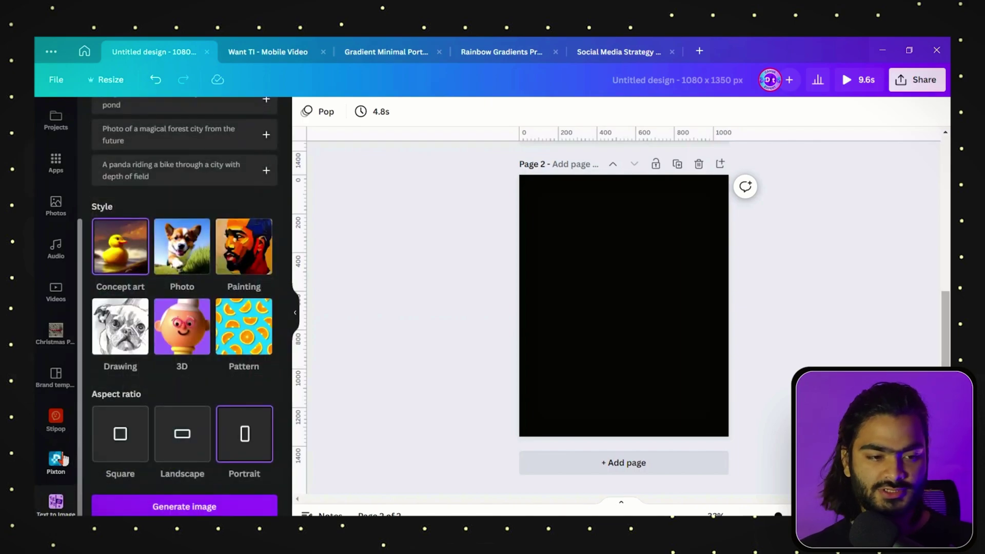
{"action": "scroll", "coordinate": [98, 236], "scroll_direction": "up", "scroll_amount": 4}
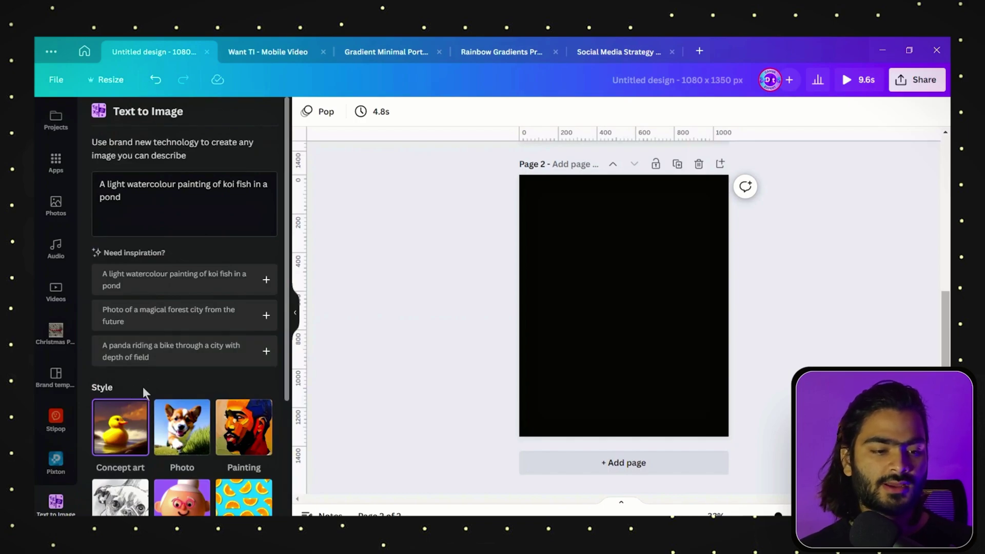
{"action": "scroll", "coordinate": [153, 438], "scroll_direction": "down", "scroll_amount": 3}
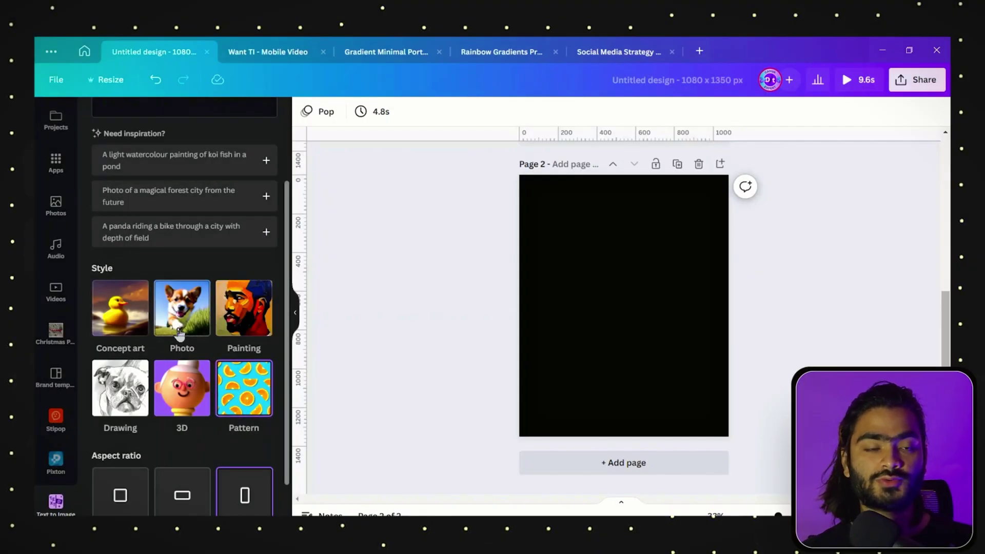
{"action": "left_click", "coordinate": [175, 314]}
{"action": "scroll", "coordinate": [175, 314], "scroll_direction": "up", "scroll_amount": 3}
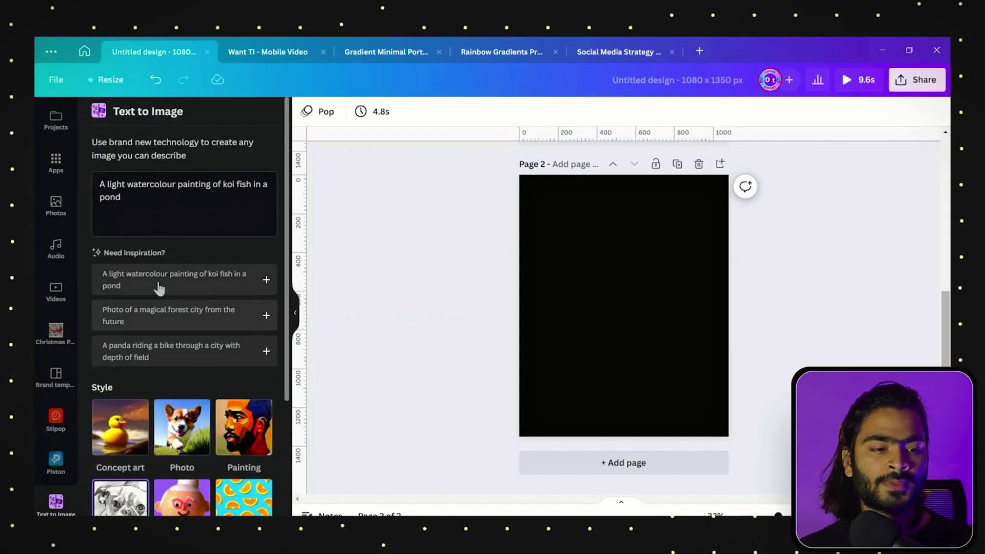
{"action": "scroll", "coordinate": [165, 286], "scroll_direction": "down", "scroll_amount": 3}
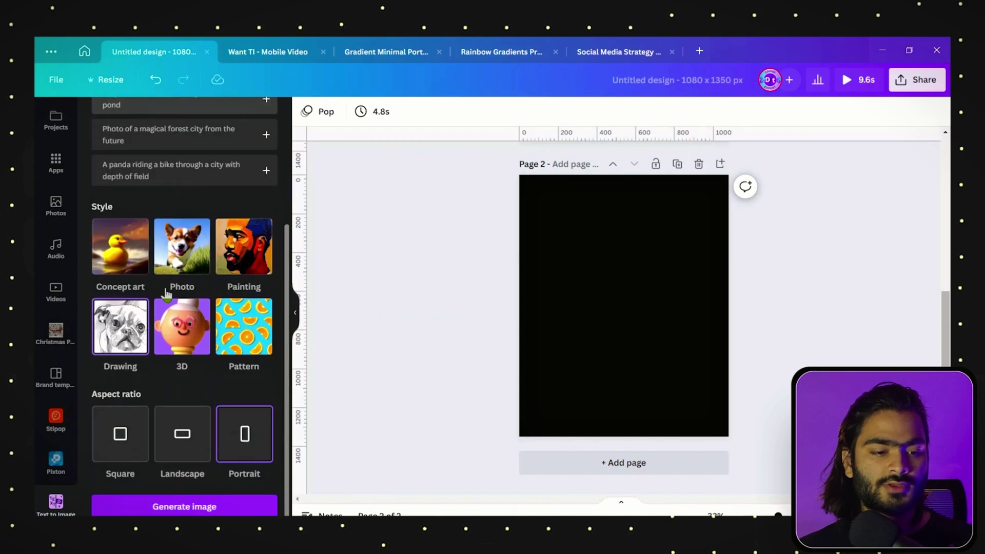
{"action": "left_click", "coordinate": [116, 436]}
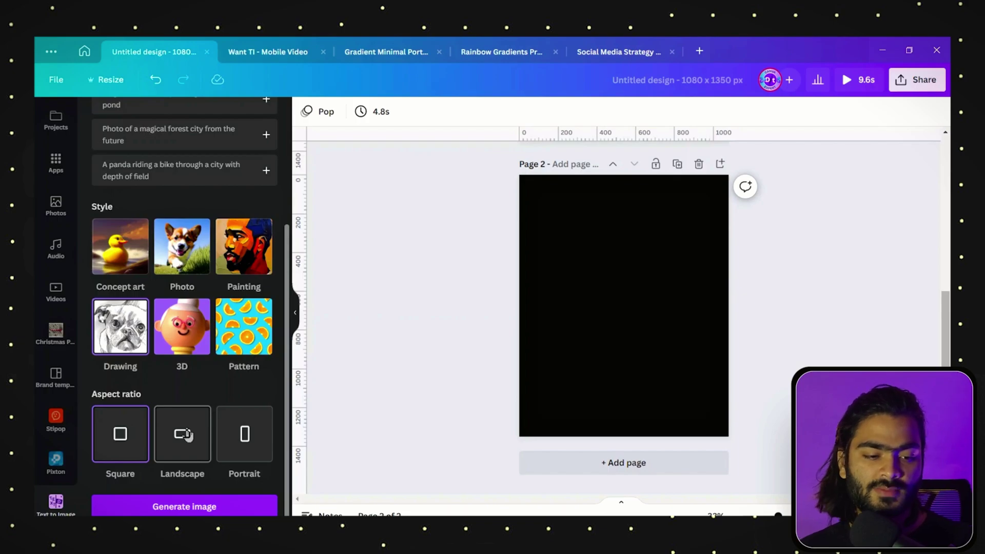
{"action": "left_click", "coordinate": [186, 435]}
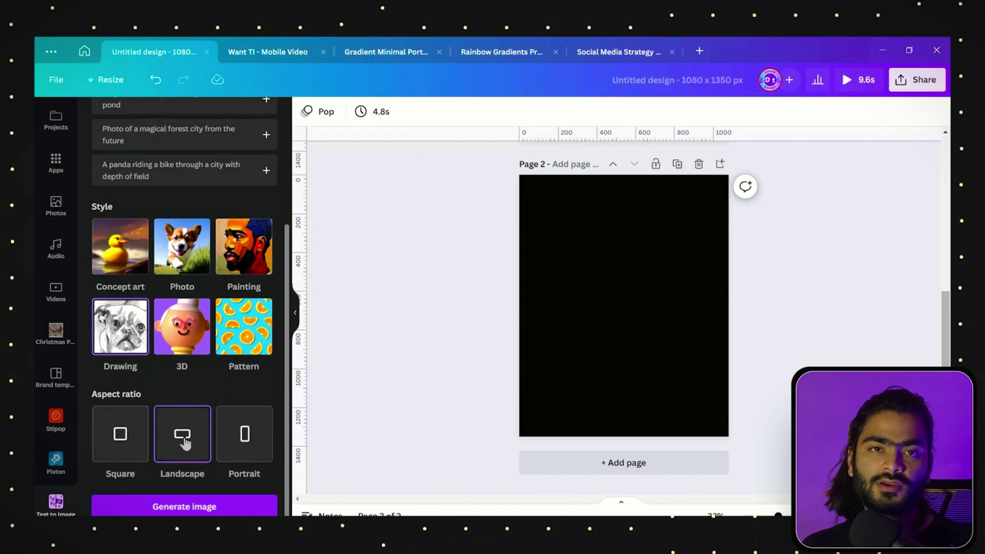
{"action": "left_click", "coordinate": [133, 451]}
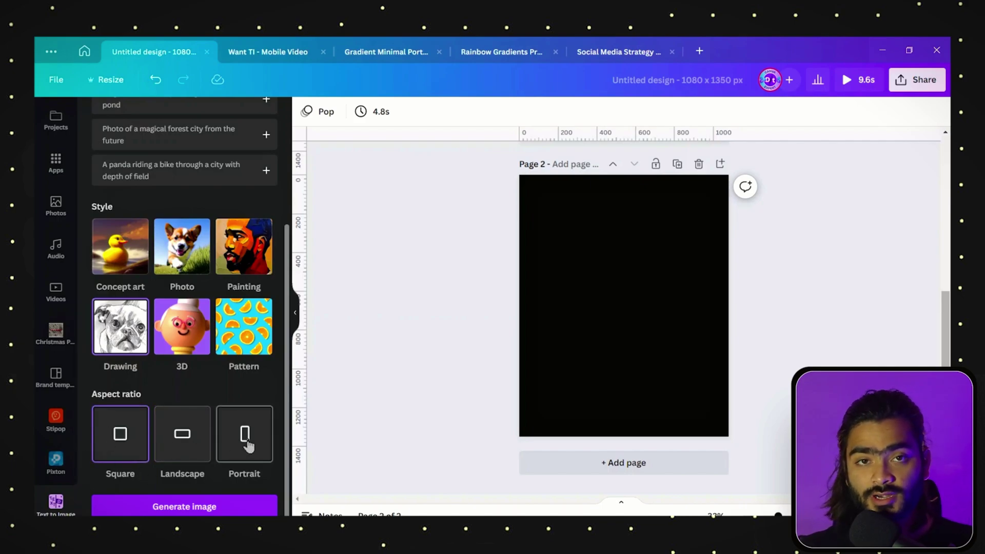
Choose the Concept art style and Landscape aspect ratio for the koi watercolour prompt.
{"action": "scroll", "coordinate": [245, 445], "scroll_direction": "up", "scroll_amount": 4}
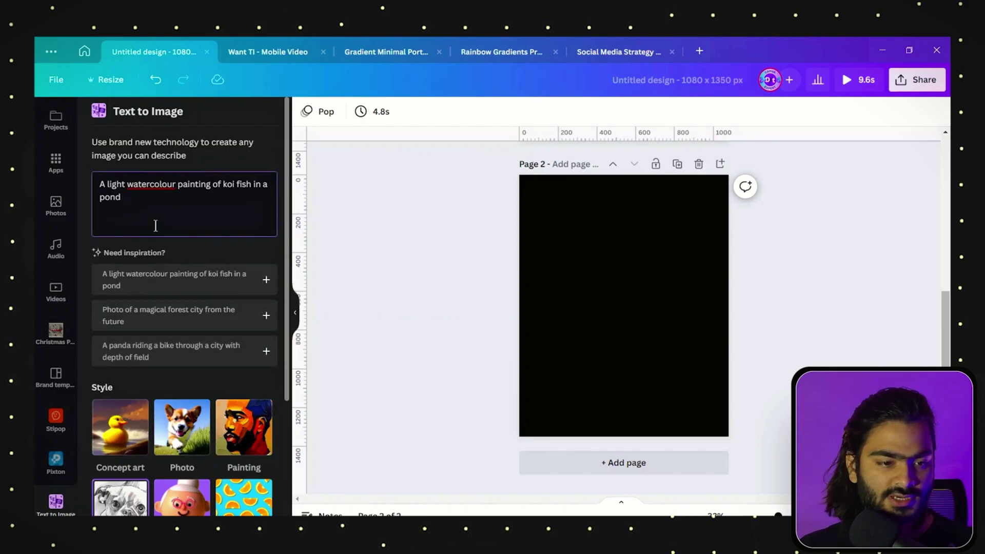
{"action": "scroll", "coordinate": [246, 334], "scroll_direction": "down", "scroll_amount": 3}
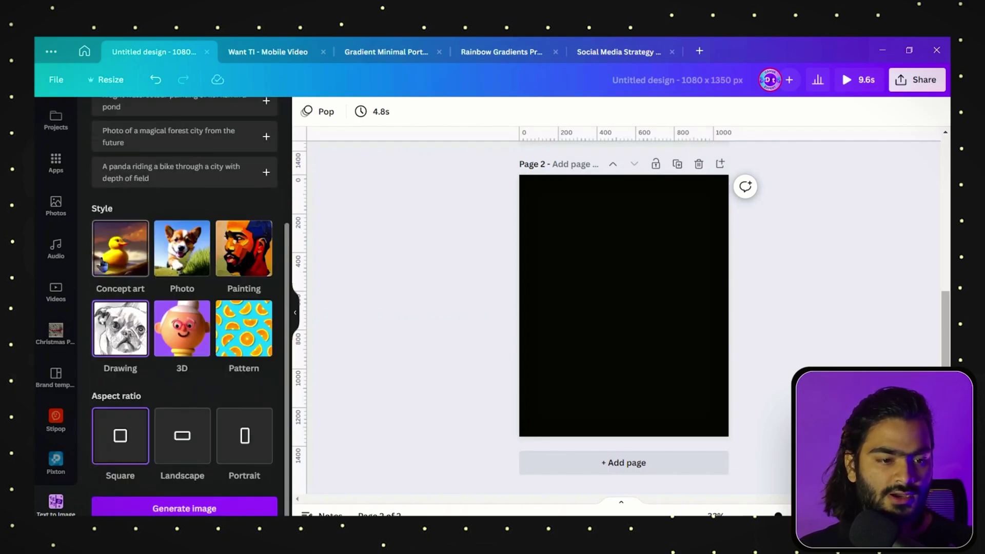
{"action": "left_click", "coordinate": [117, 259]}
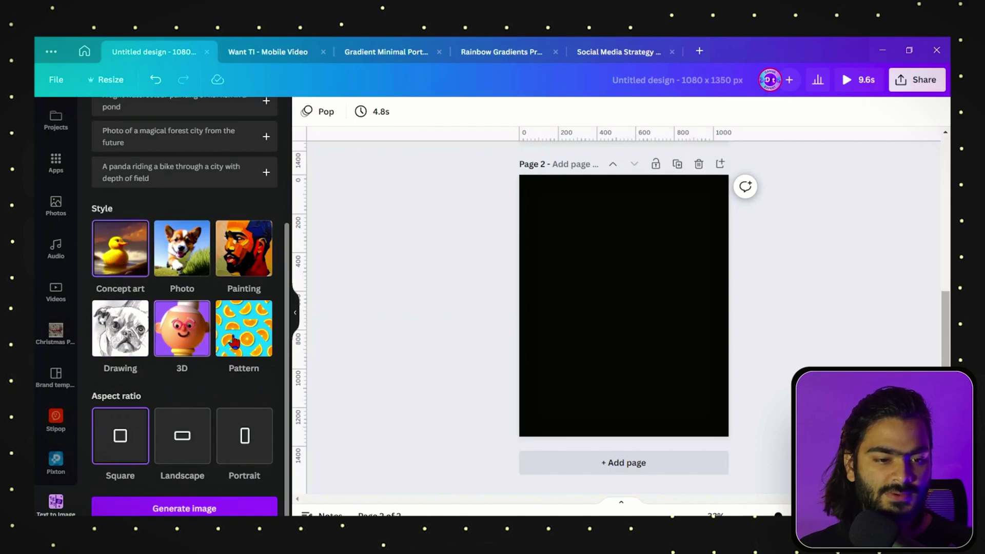
{"action": "scroll", "coordinate": [169, 431], "scroll_direction": "down", "scroll_amount": 1}
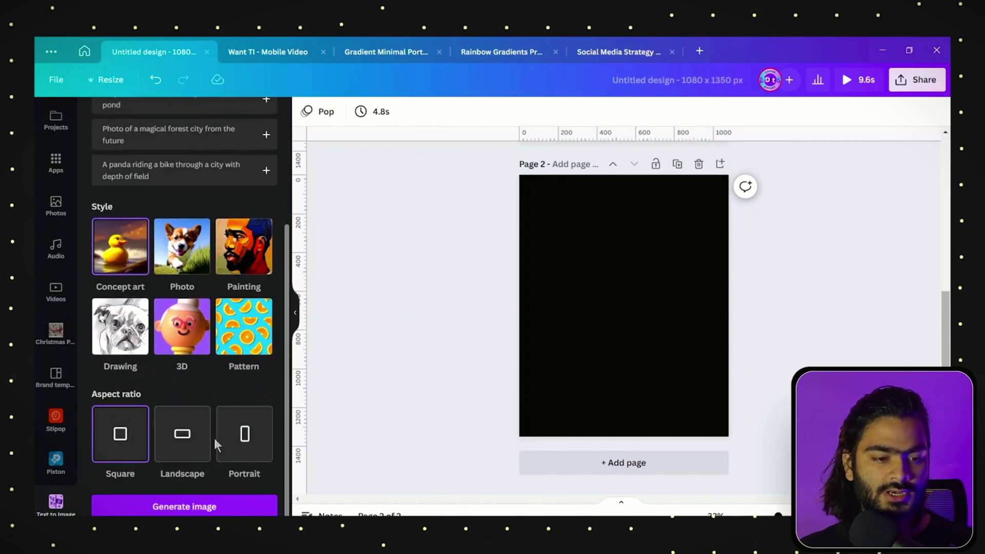
{"action": "left_click", "coordinate": [198, 437]}
{"action": "scroll", "coordinate": [199, 385], "scroll_direction": "up", "scroll_amount": 5}
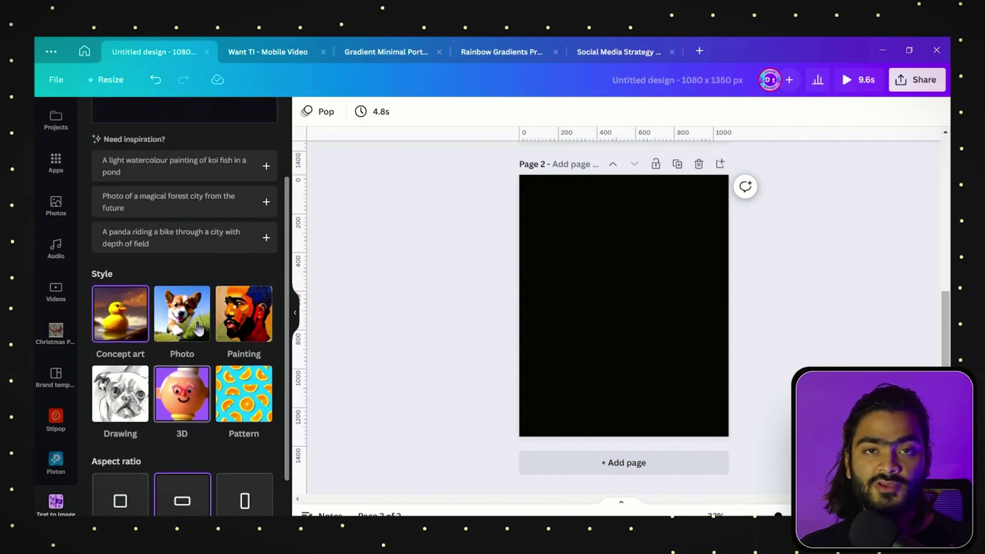
{"action": "scroll", "coordinate": [198, 328], "scroll_direction": "down", "scroll_amount": 3}
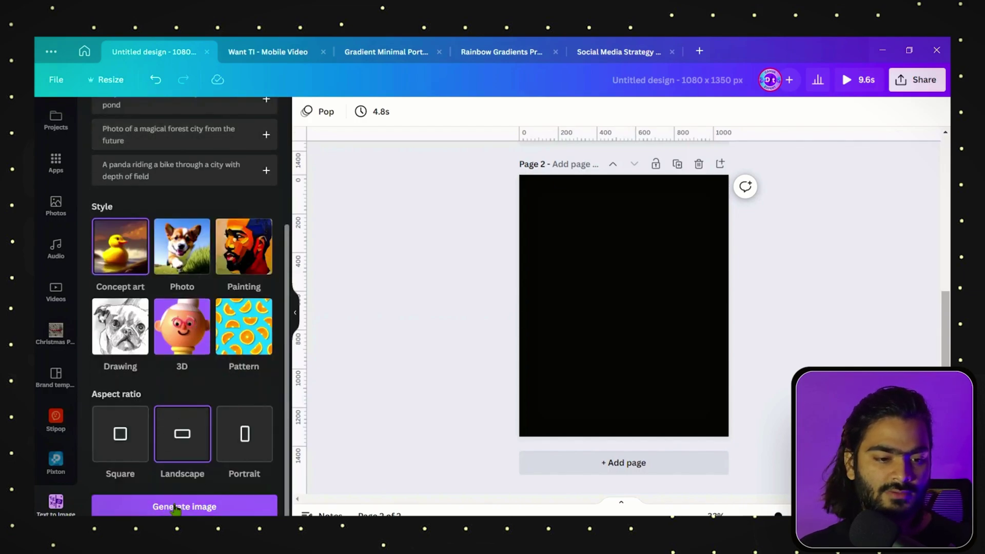
Generate koi watercolour images, widen one on Page 2 to about 1,030 px, and centre it.
{"action": "left_click", "coordinate": [179, 506]}
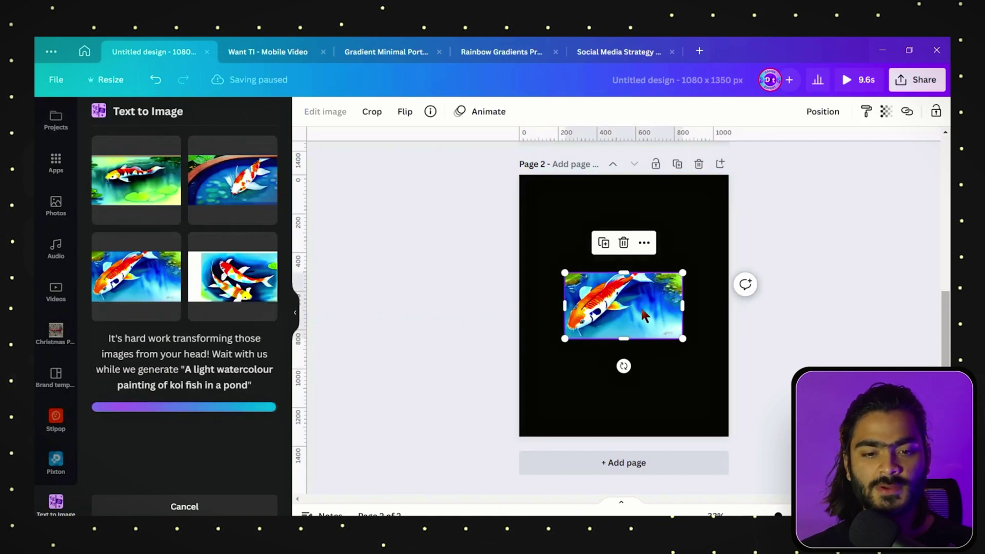
{"action": "left_click_drag", "start_coordinate": [636, 297], "coordinate": [732, 321]}
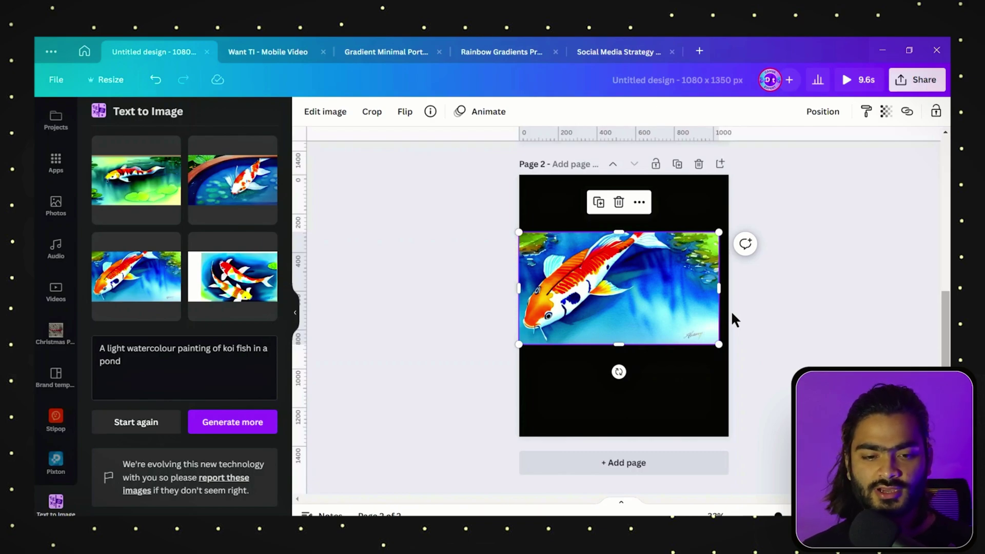
{"action": "left_click", "coordinate": [794, 312]}
{"action": "left_click_drag", "start_coordinate": [597, 319], "coordinate": [602, 336]}
{"action": "left_click", "coordinate": [840, 281]}
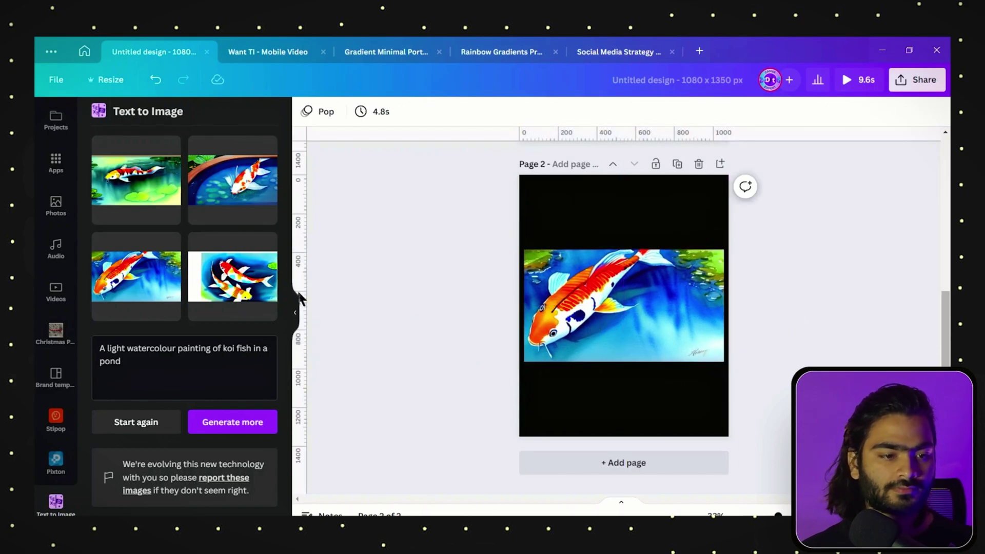
Reset Text to Image to a fresh prompt and set the aspect ratio to Portrait.
{"action": "scroll", "coordinate": [36, 249], "scroll_direction": "up", "scroll_amount": 4}
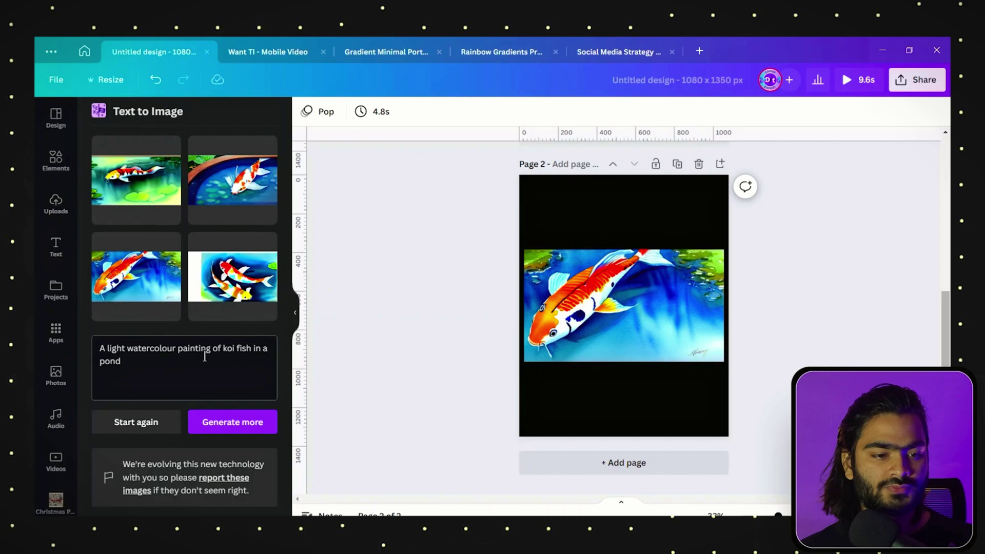
{"action": "left_click", "coordinate": [146, 429]}
{"action": "scroll", "coordinate": [176, 387], "scroll_direction": "down", "scroll_amount": 5}
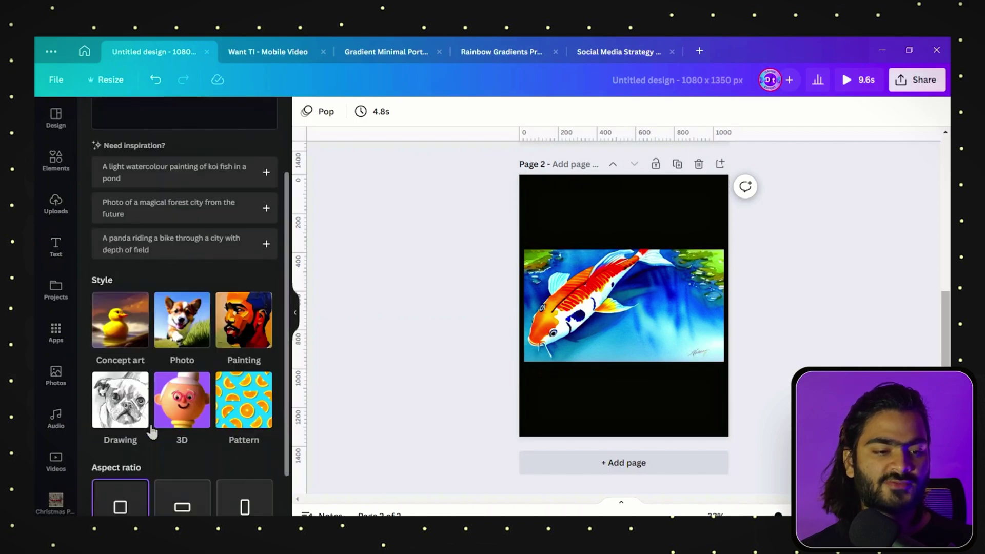
{"action": "left_click", "coordinate": [206, 430]}
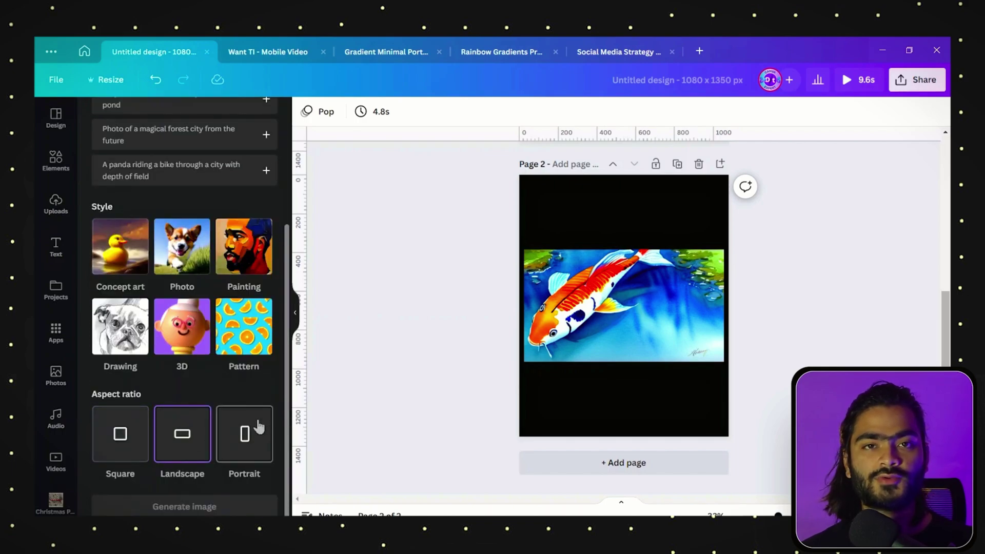
{"action": "left_click", "coordinate": [245, 425]}
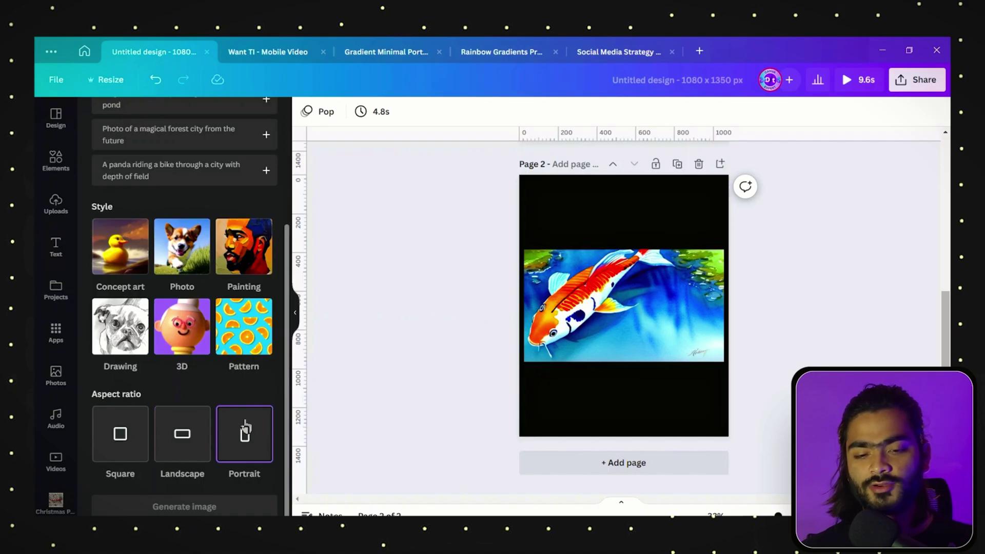